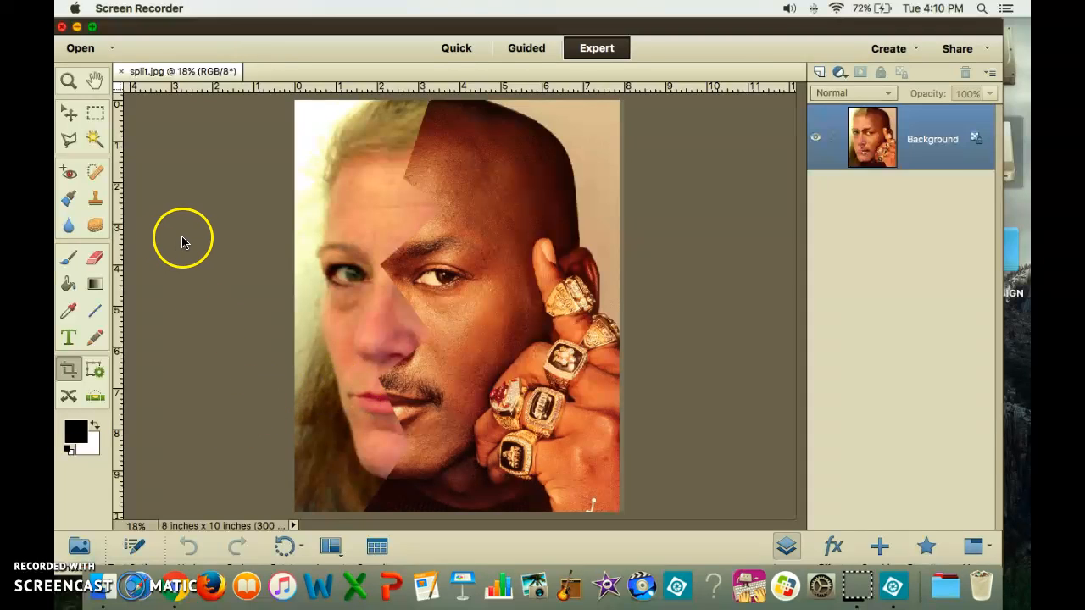
- Marquee-select a tall rectangle, about 2.4 by 4.1 inches, over the brown eye and the forehead above it
left_click(97, 116)
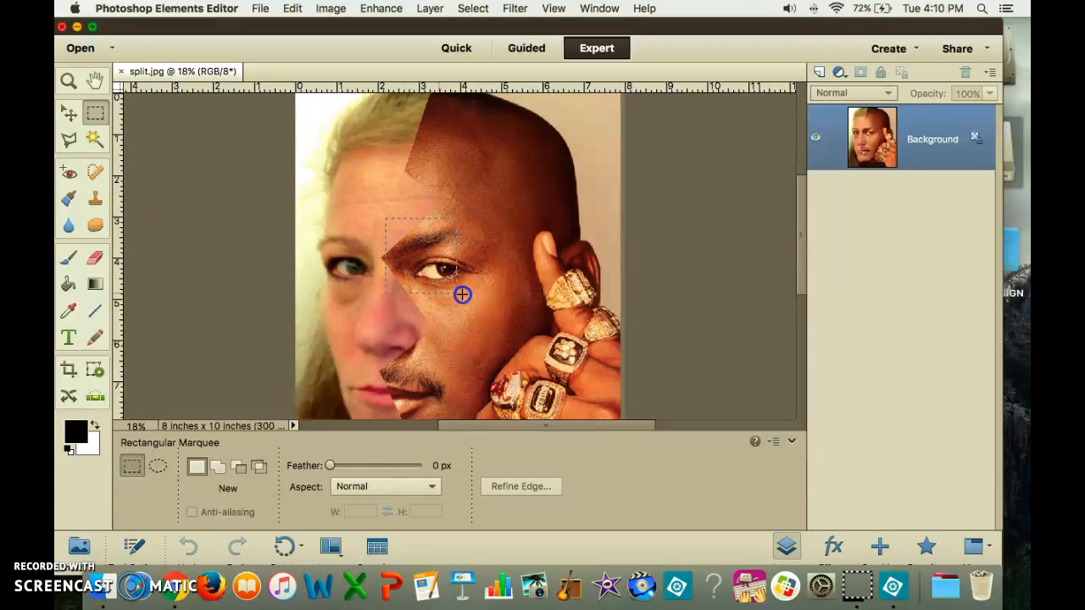
left_click_drag(533, 317, 533, 315)
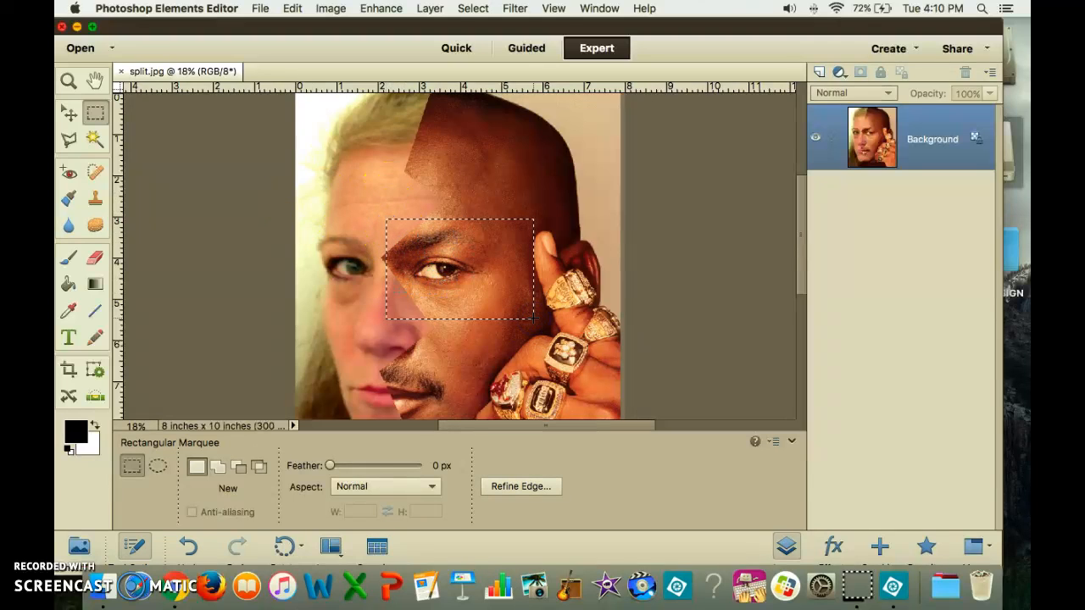
scroll(533, 318, "down", 2)
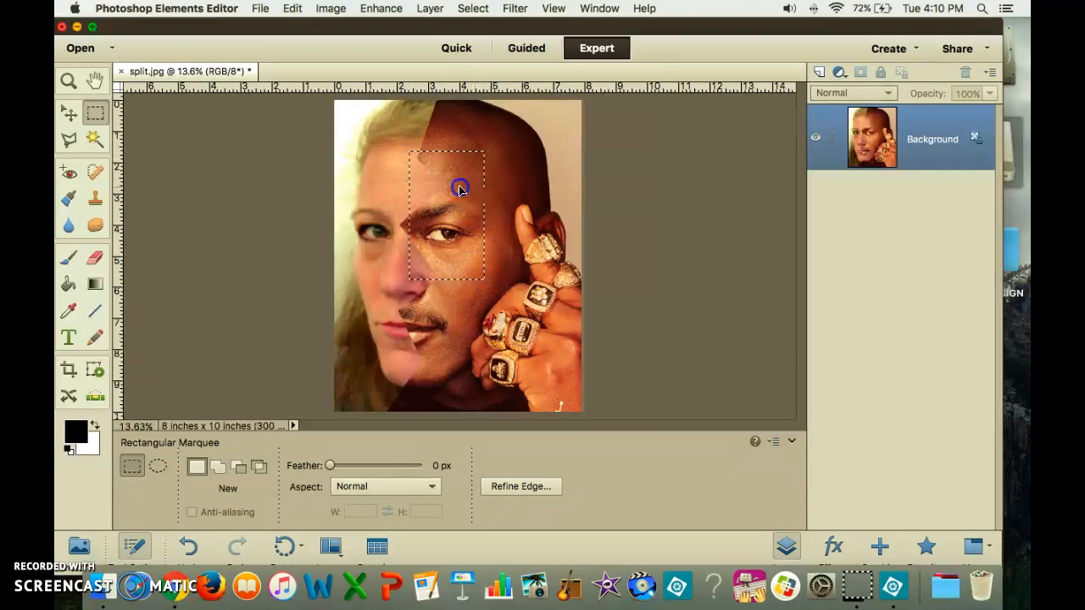
left_click_drag(458, 175, 434, 185)
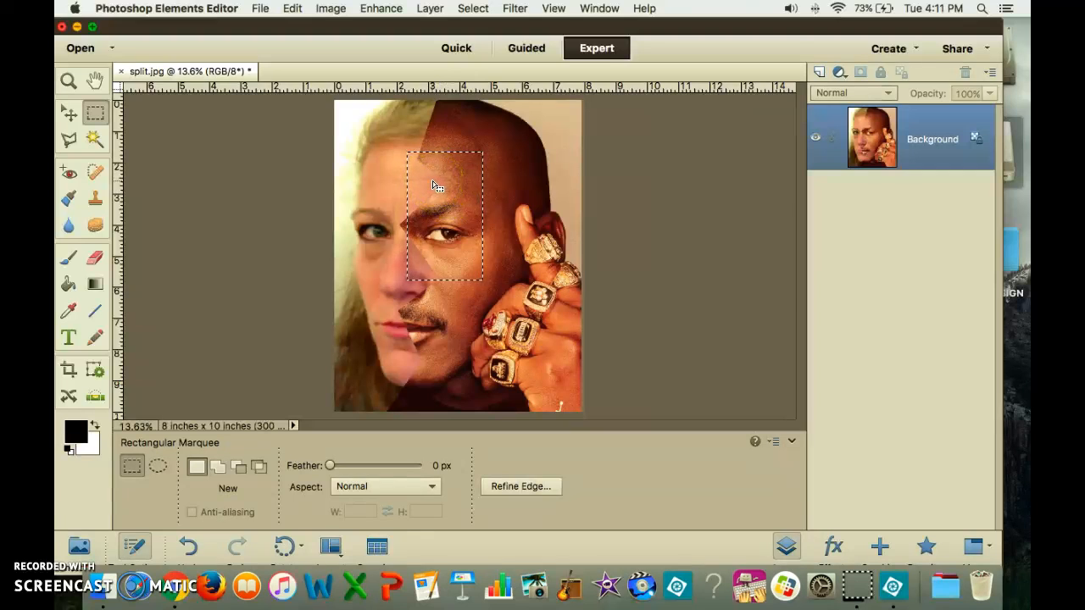
- Copy the selected eye area to a new layer and hide the Background layer
right_click(433, 183)
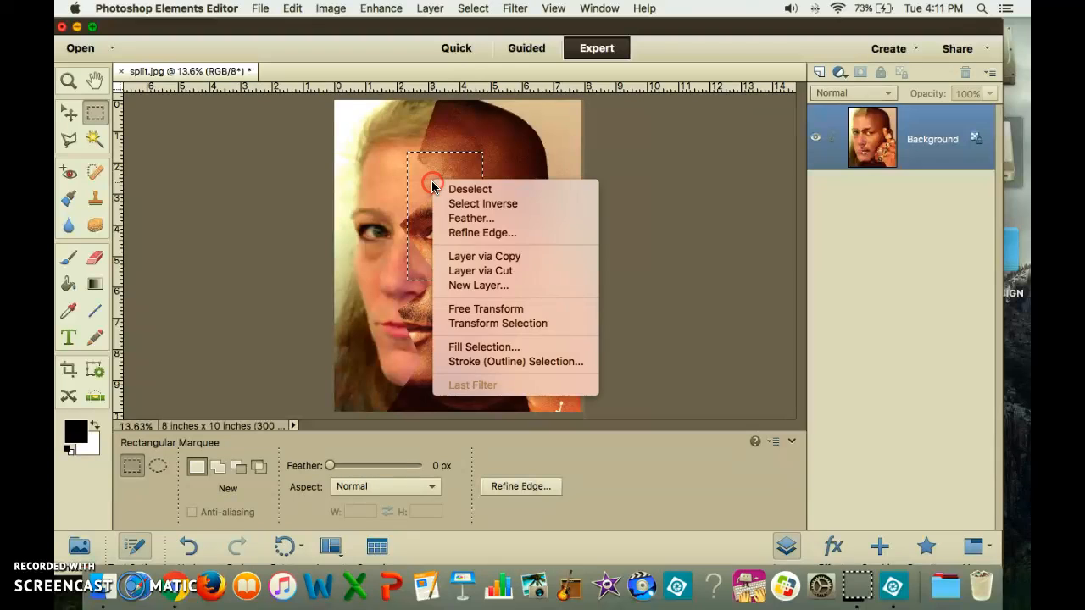
left_click(440, 259)
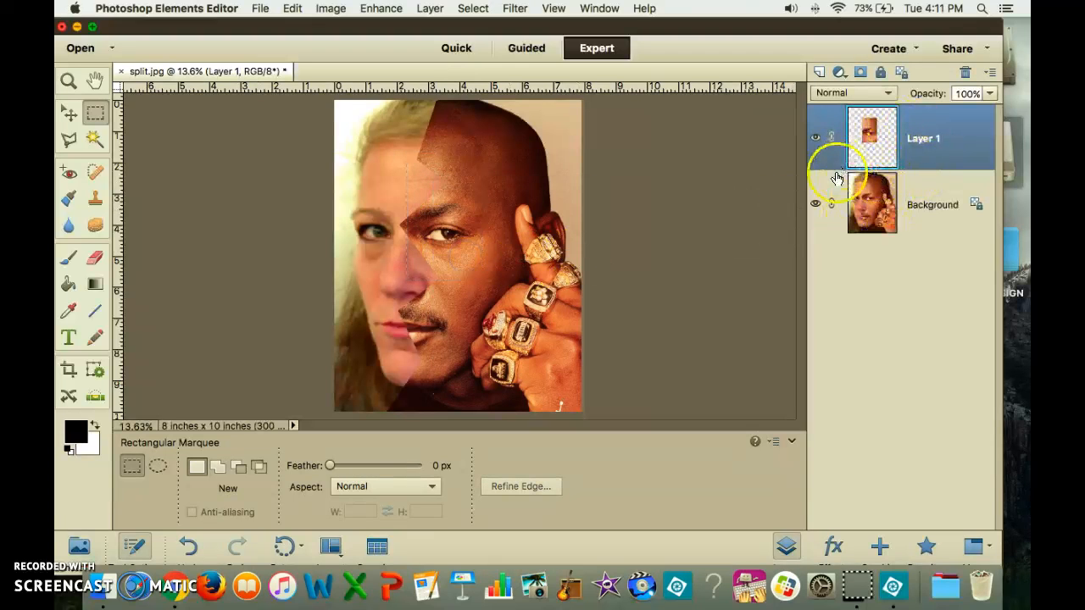
left_click(814, 204)
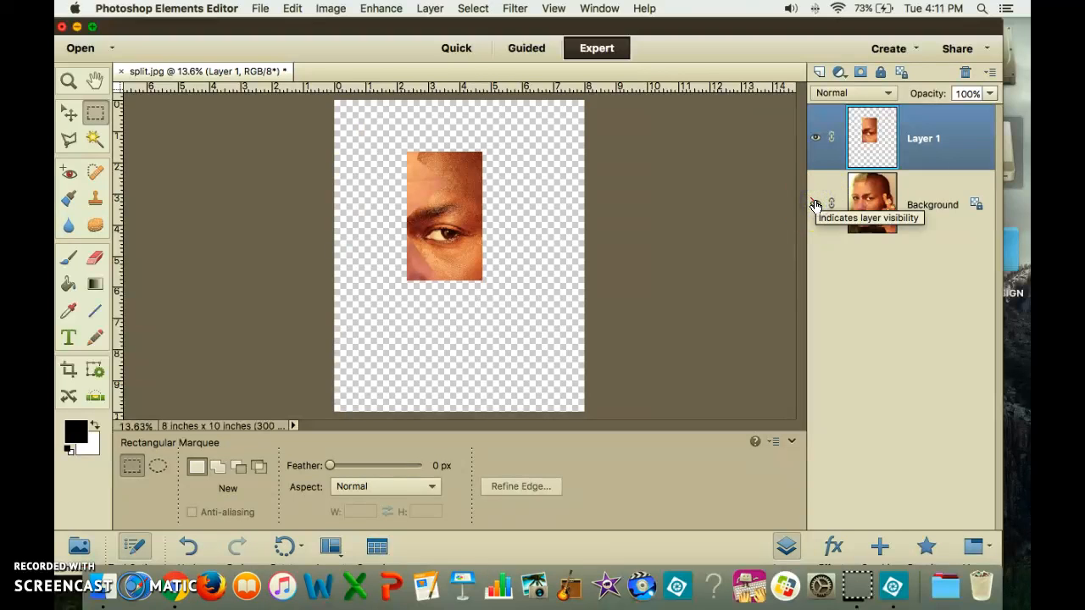
left_click(669, 315)
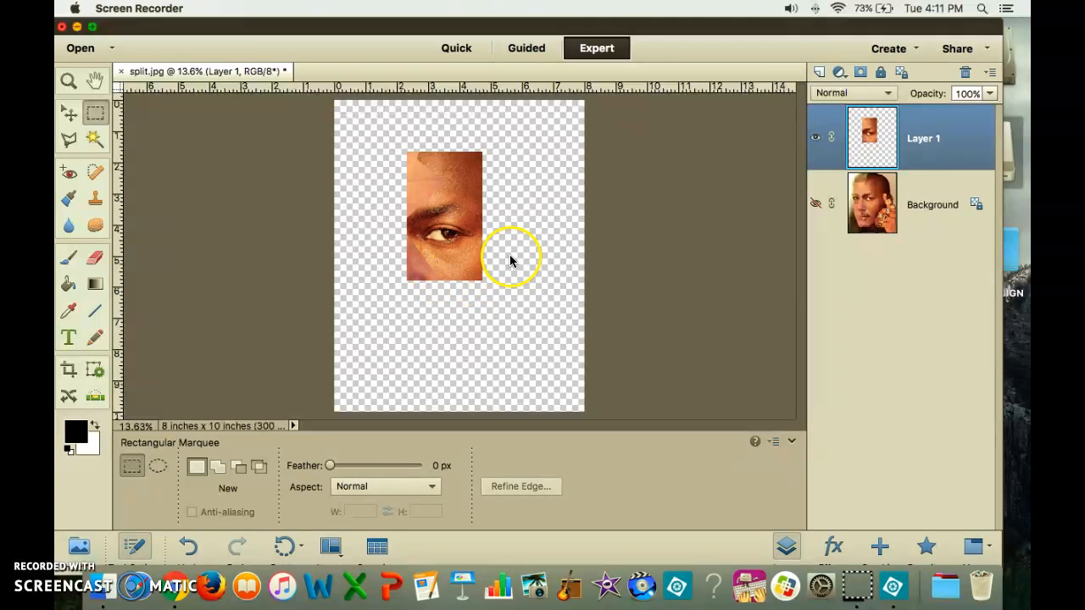
left_click(360, 37)
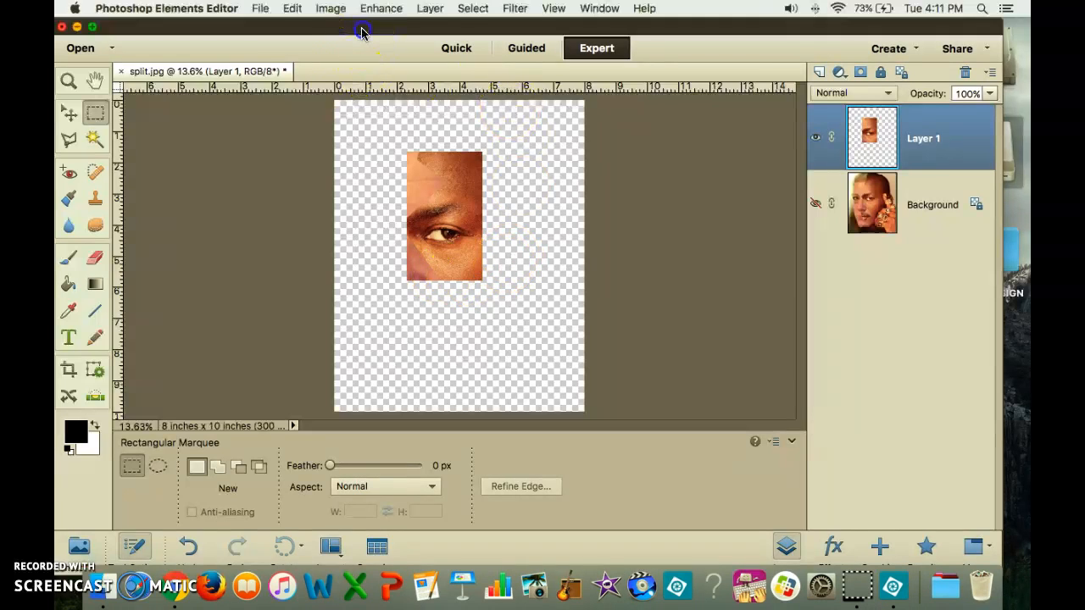
- Preview Artistic filters such as Neon Glow, Smudge Stick, Watercolor, Palette Knife and Dry Brush on the eye layer in the Filter Gallery
left_click(514, 9)
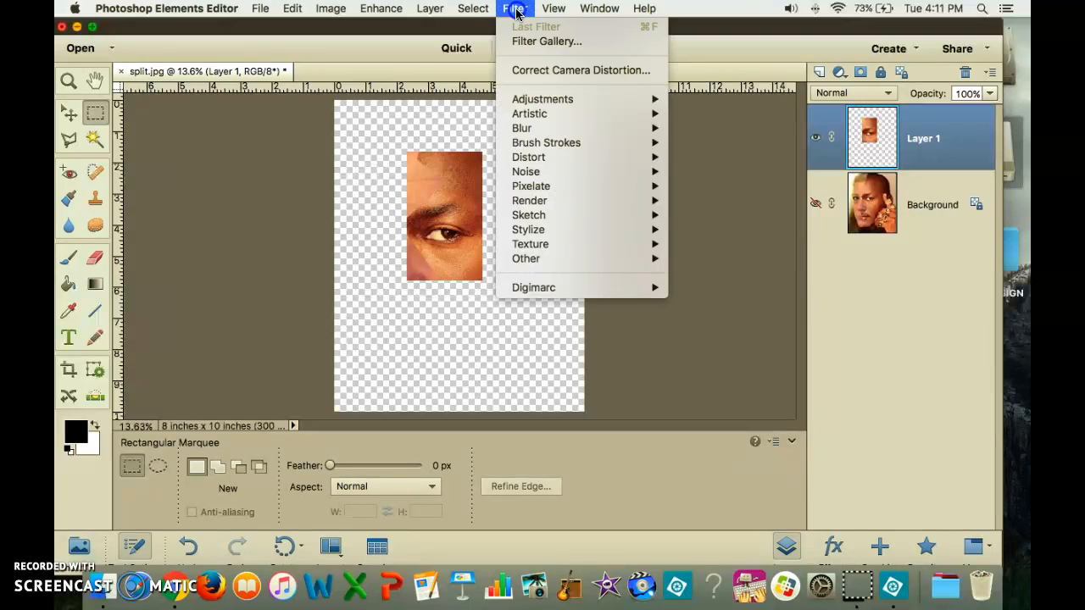
left_click(521, 40)
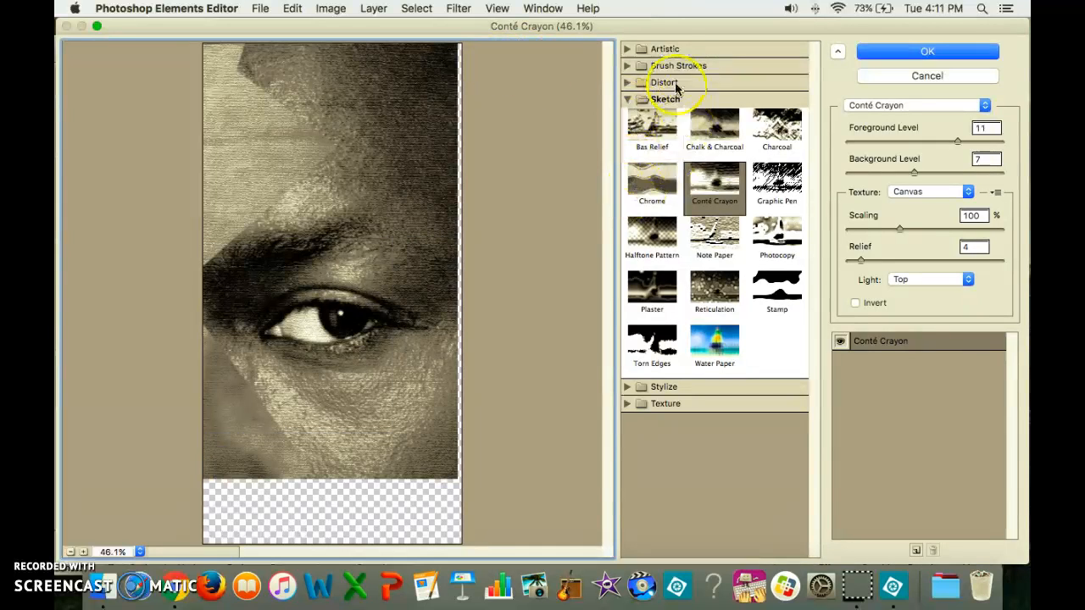
left_click(663, 49)
left_click(652, 80)
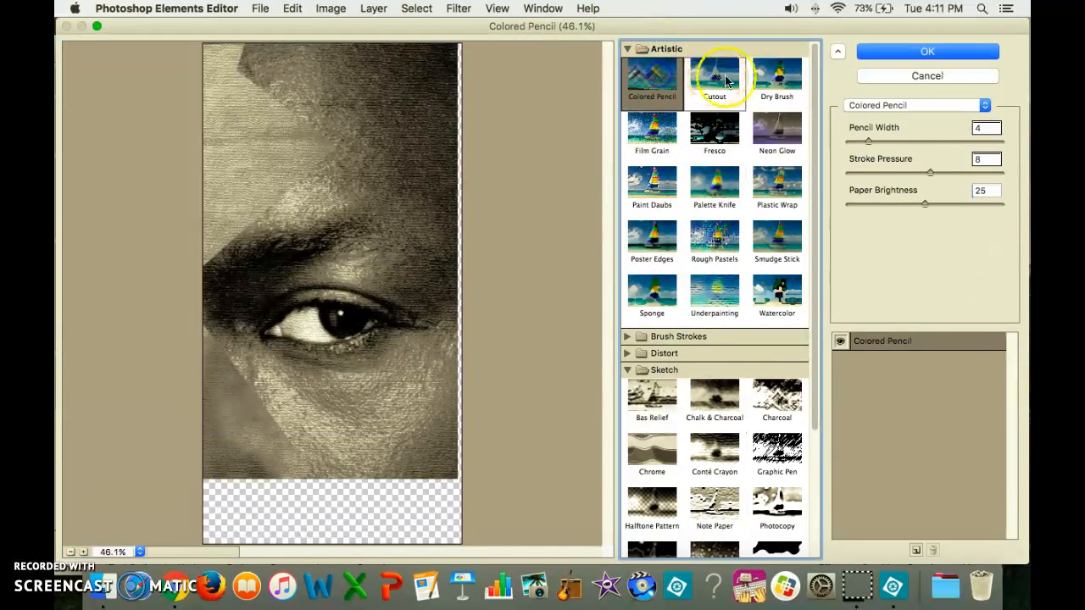
left_click(782, 83)
left_click(777, 131)
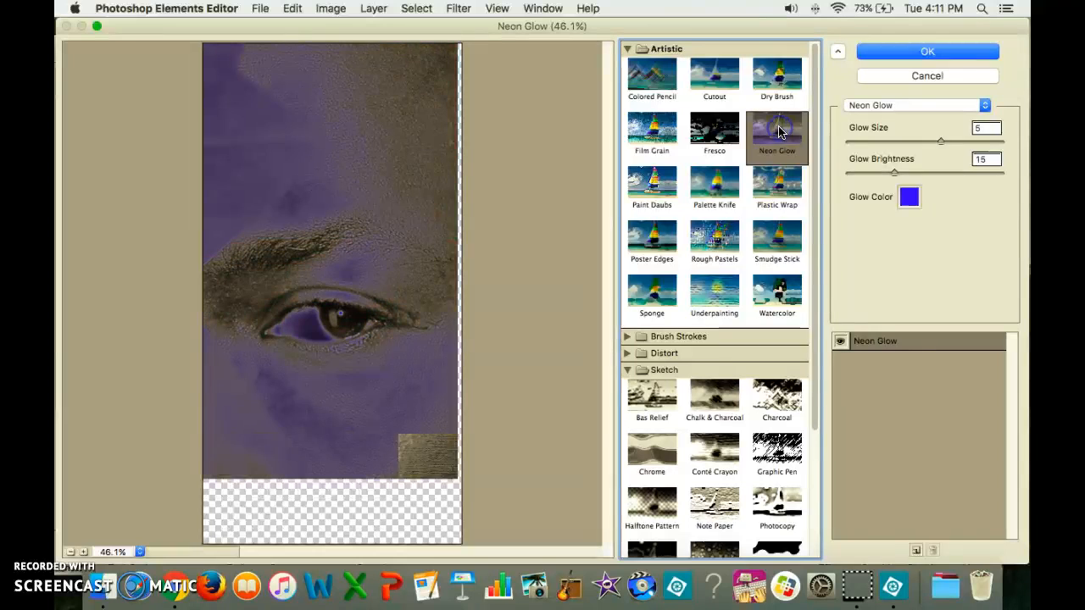
left_click(784, 192)
left_click(777, 247)
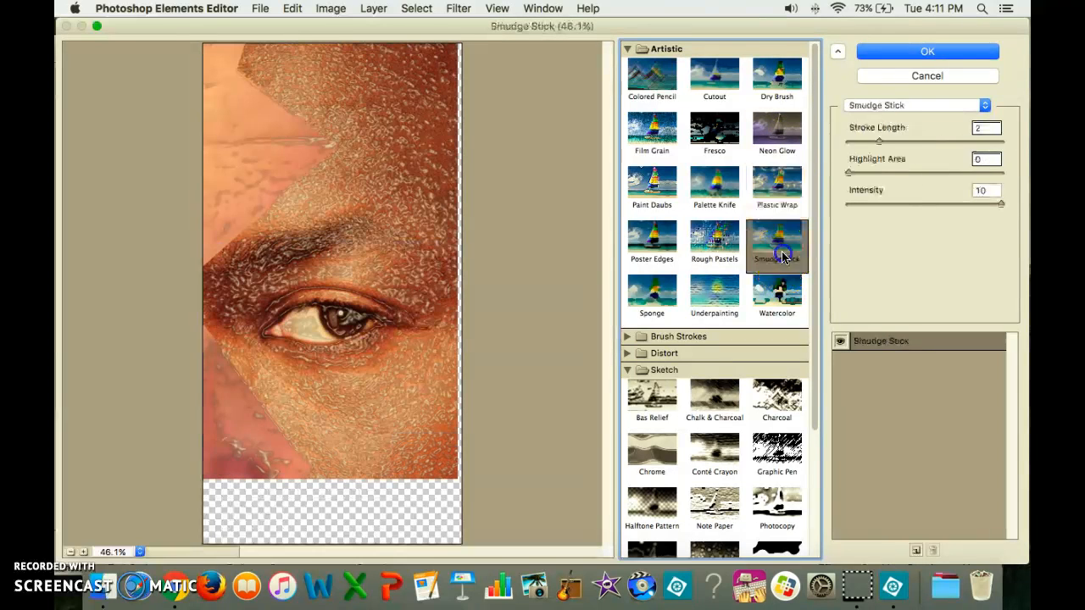
left_click(782, 285)
left_click(659, 295)
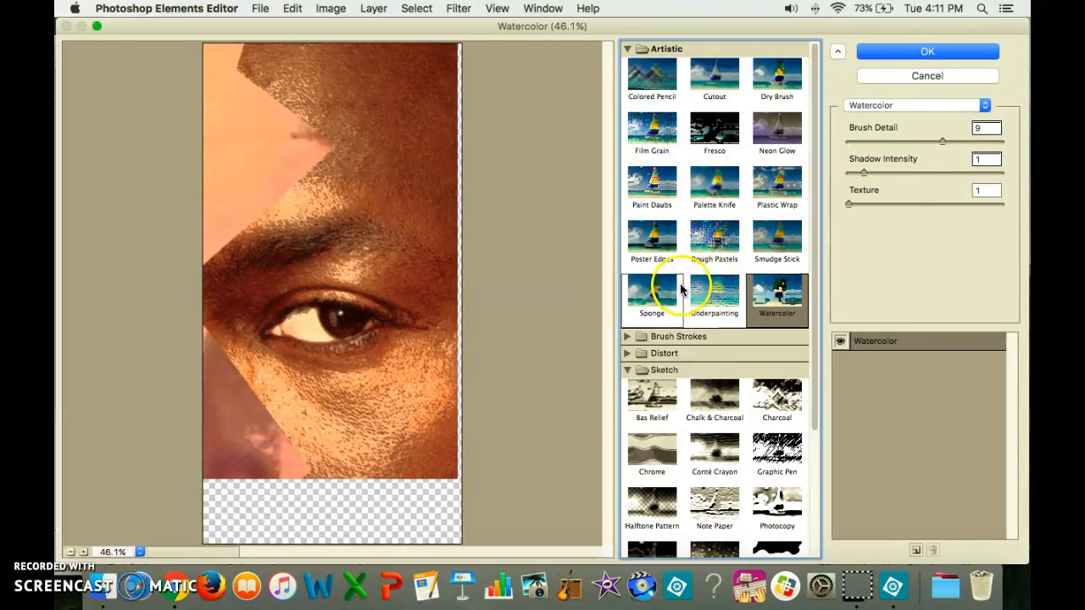
left_click(652, 242)
left_click(661, 196)
left_click(715, 182)
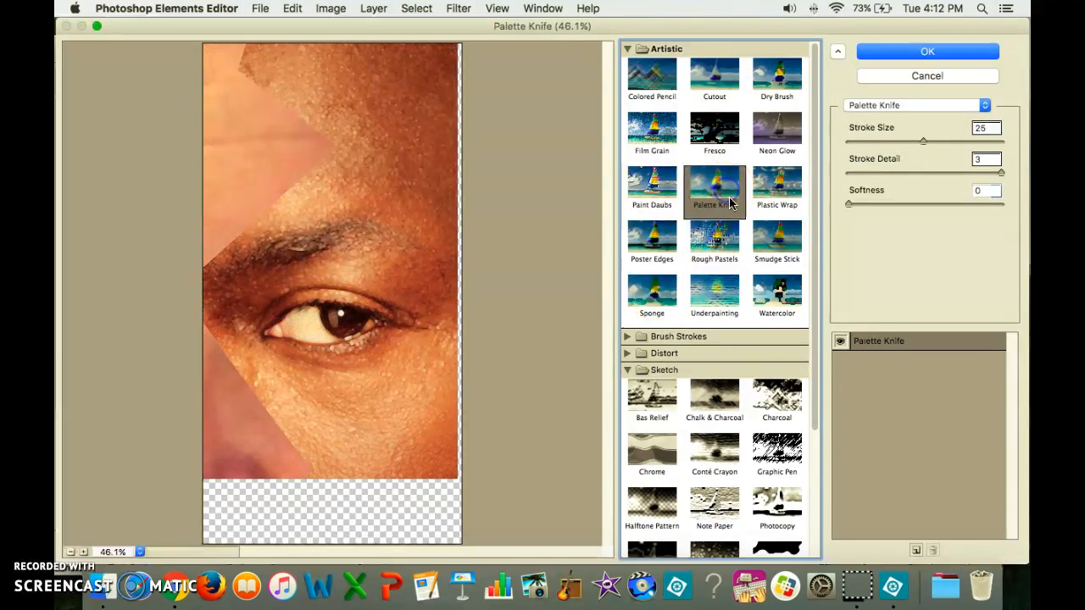
left_click(734, 241)
left_click(776, 240)
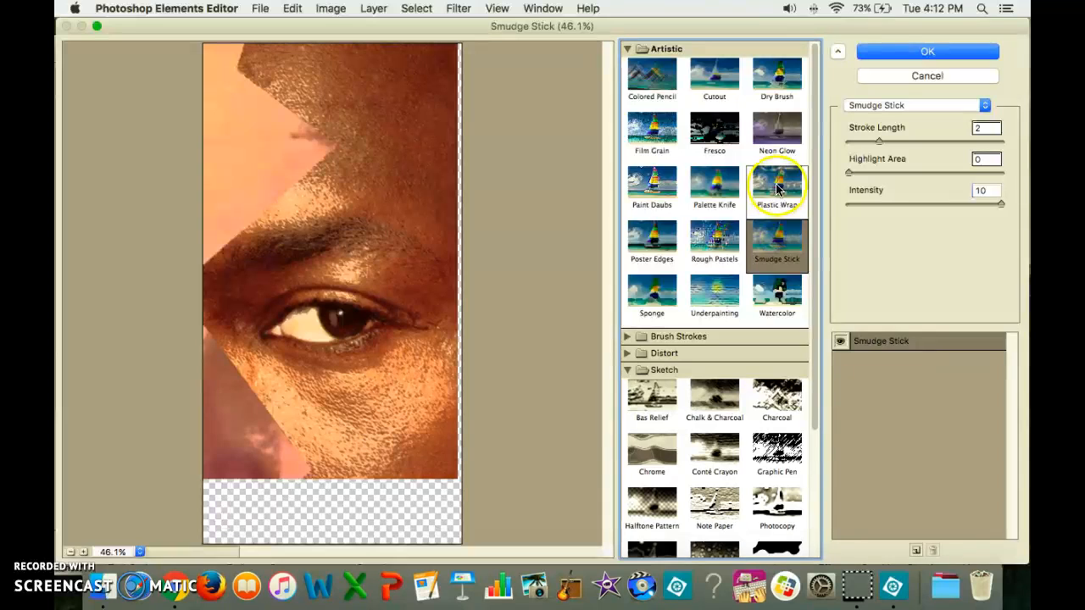
left_click(709, 140)
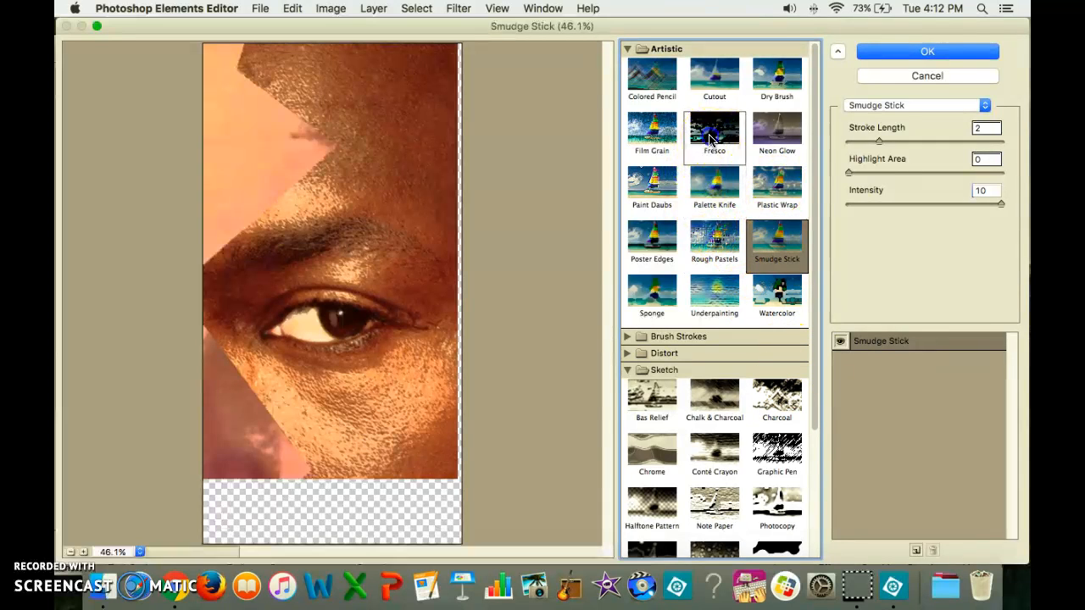
left_click(652, 78)
left_click(765, 82)
left_click(719, 140)
left_click(661, 155)
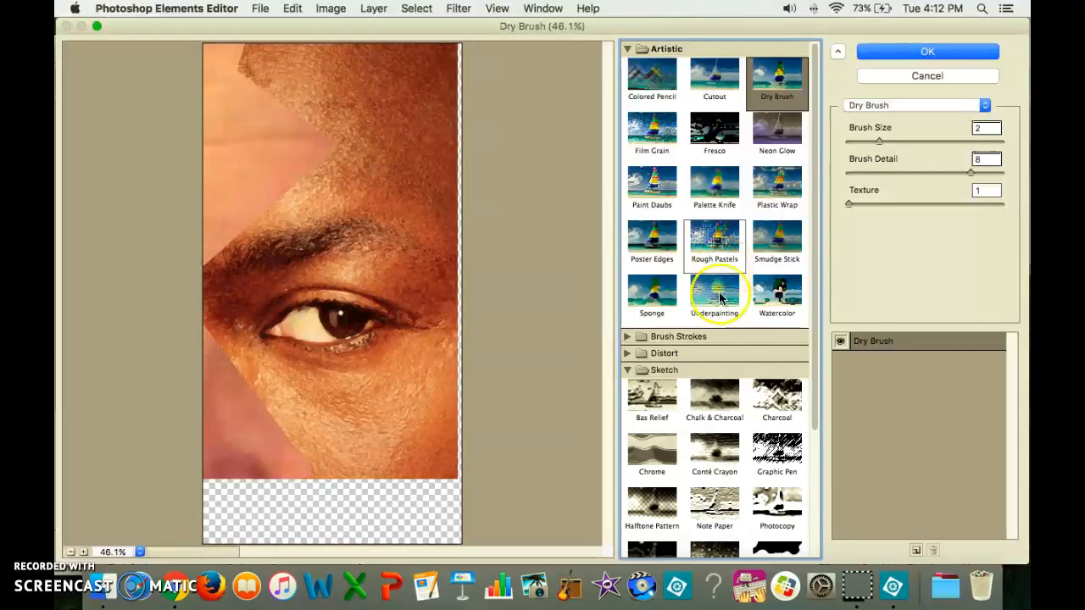
- Preview Sketch filters such as Charcoal, Graphic Pen and Halftone Pattern on the eye layer, and leave the Filter Gallery without applying any
left_click(654, 395)
left_click(714, 397)
left_click(767, 402)
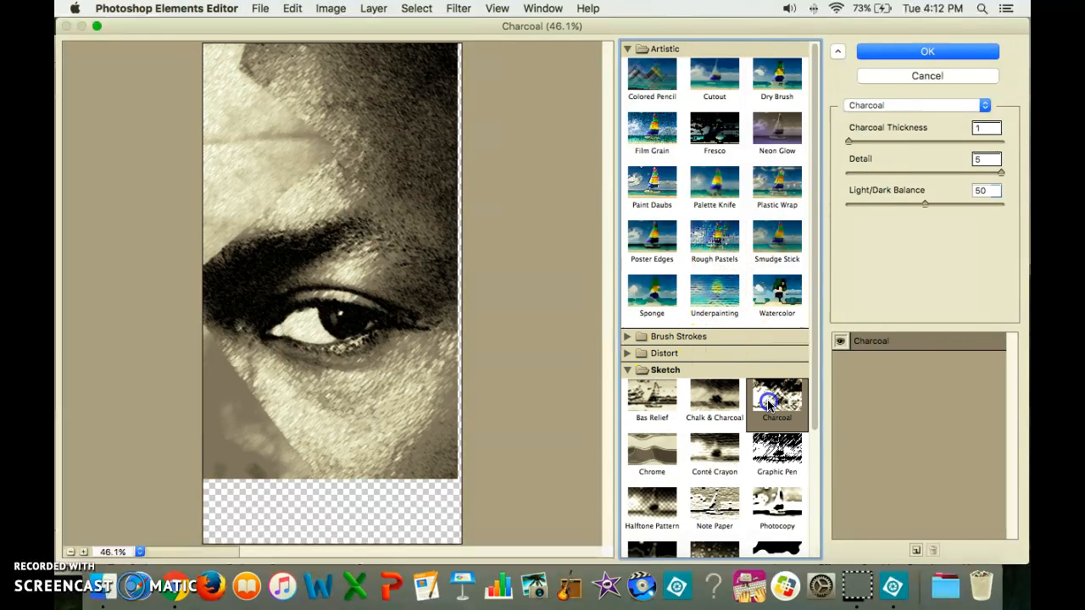
left_click(773, 443)
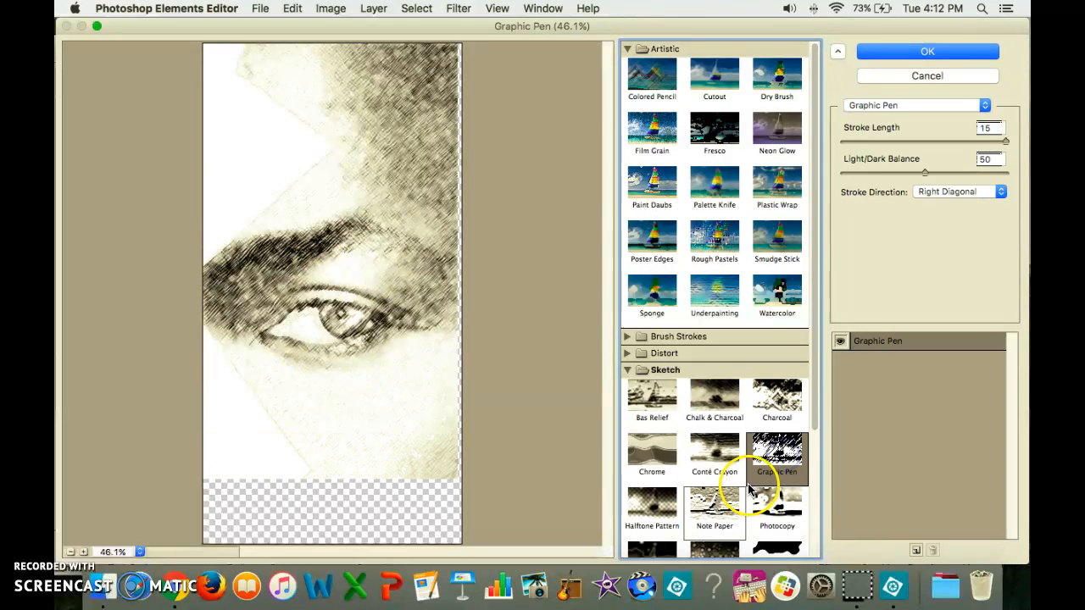
left_click(716, 499)
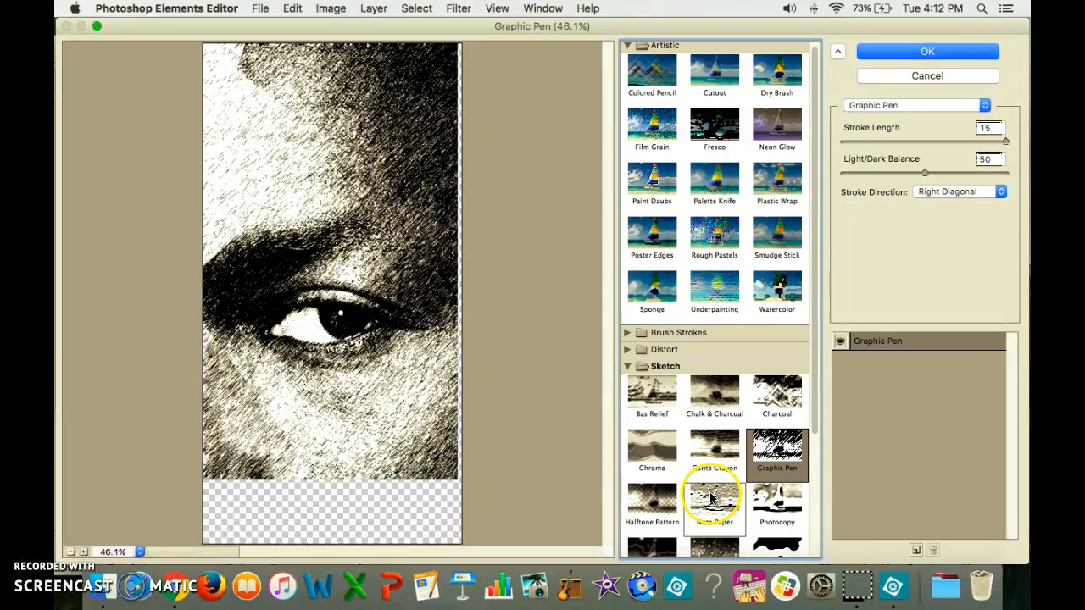
left_click(754, 500)
left_click(666, 500)
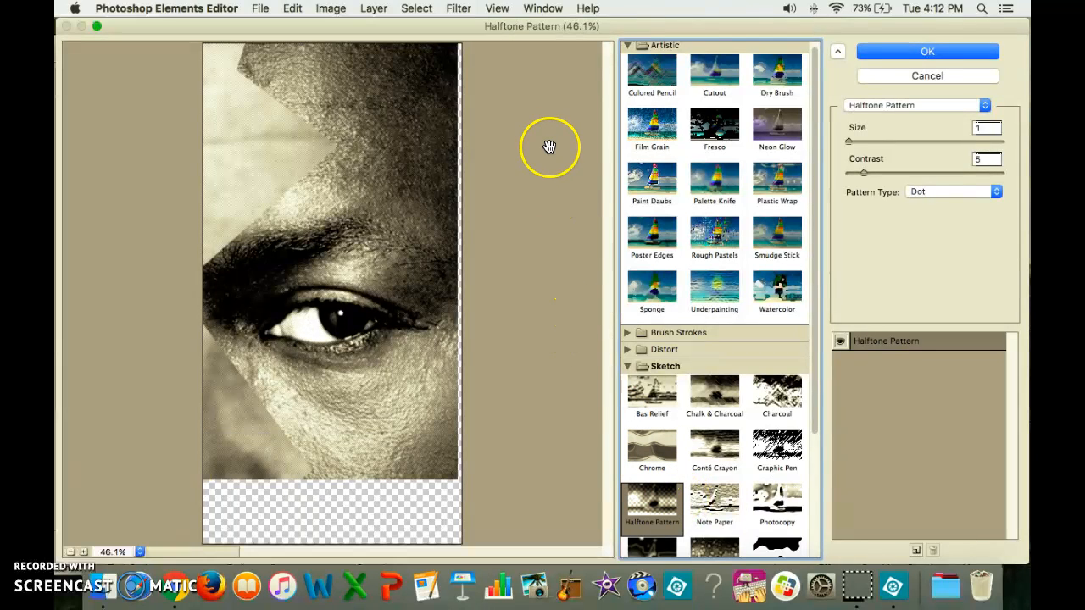
left_click(897, 76)
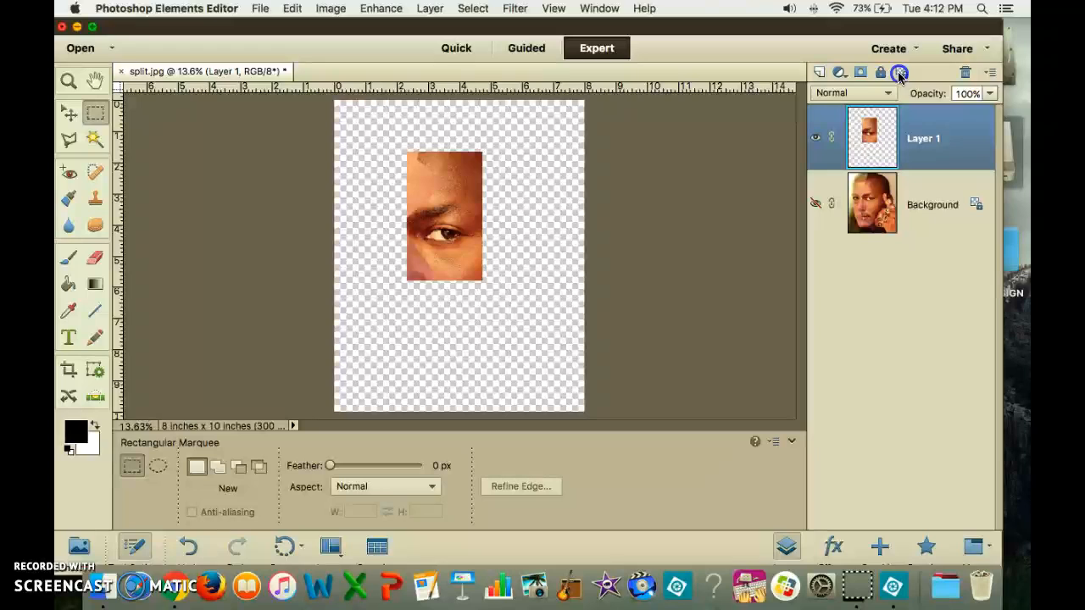
- Set the foreground color to bright red, f90606
left_click(81, 432)
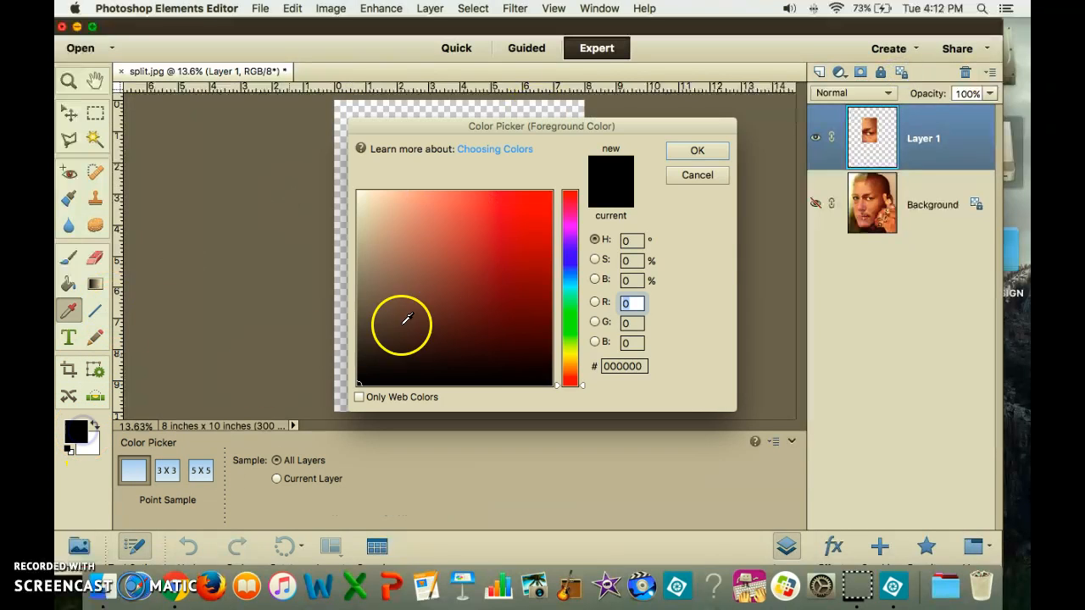
left_click(547, 195)
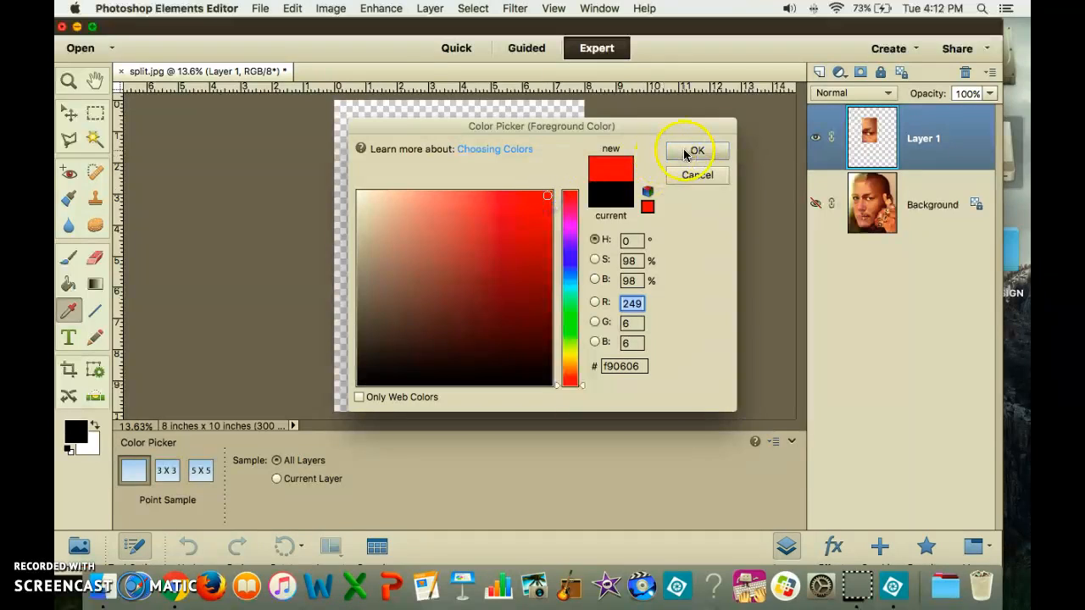
left_click(697, 150)
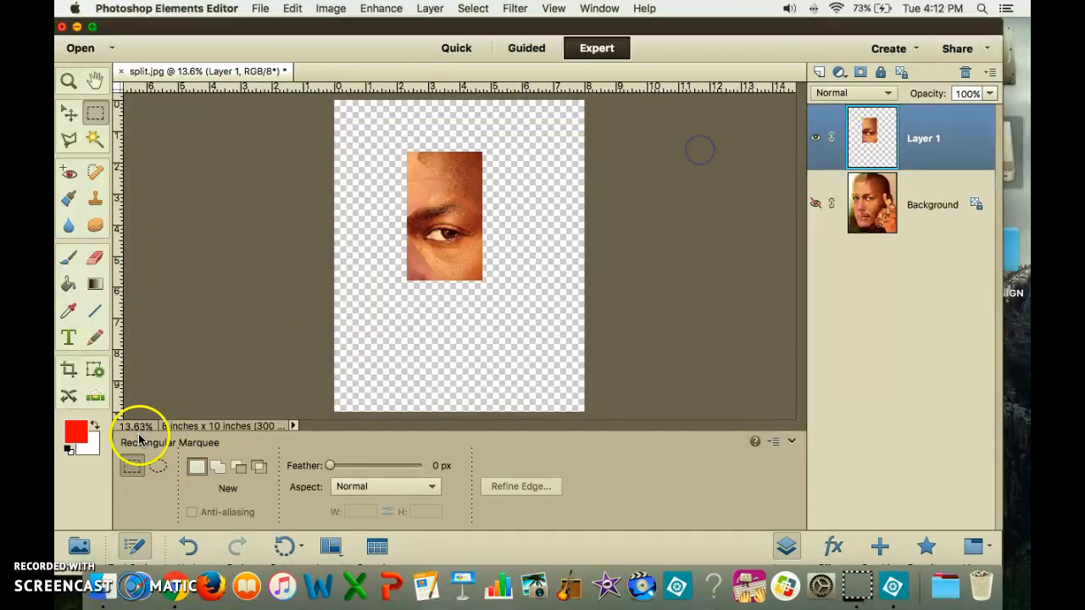
- Set the background color to cyan blue, 07d7f6
left_click(89, 445)
left_click(571, 283)
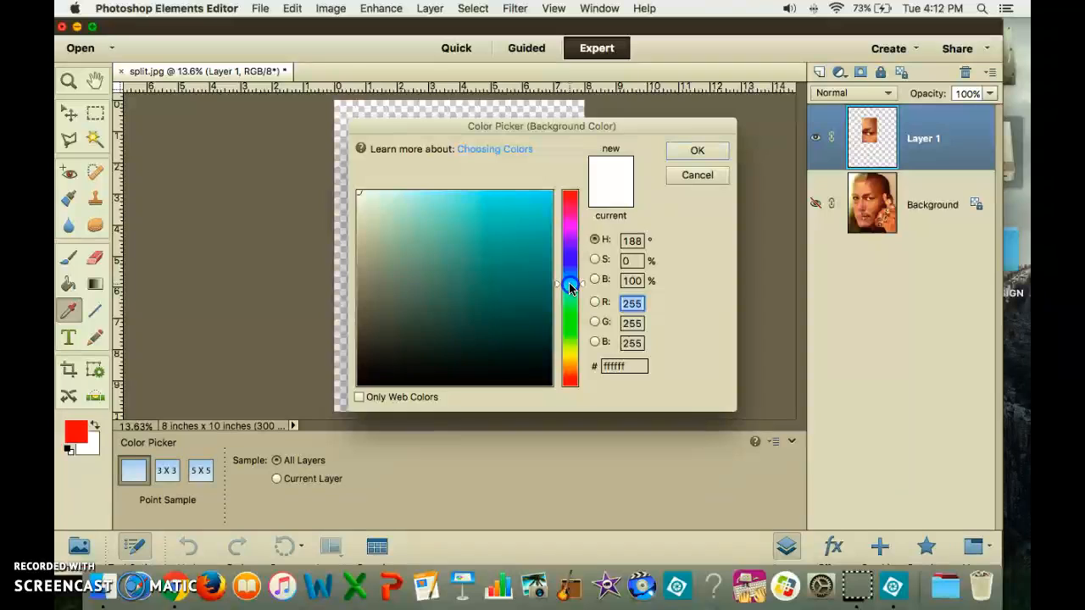
left_click(546, 191)
left_click(697, 150)
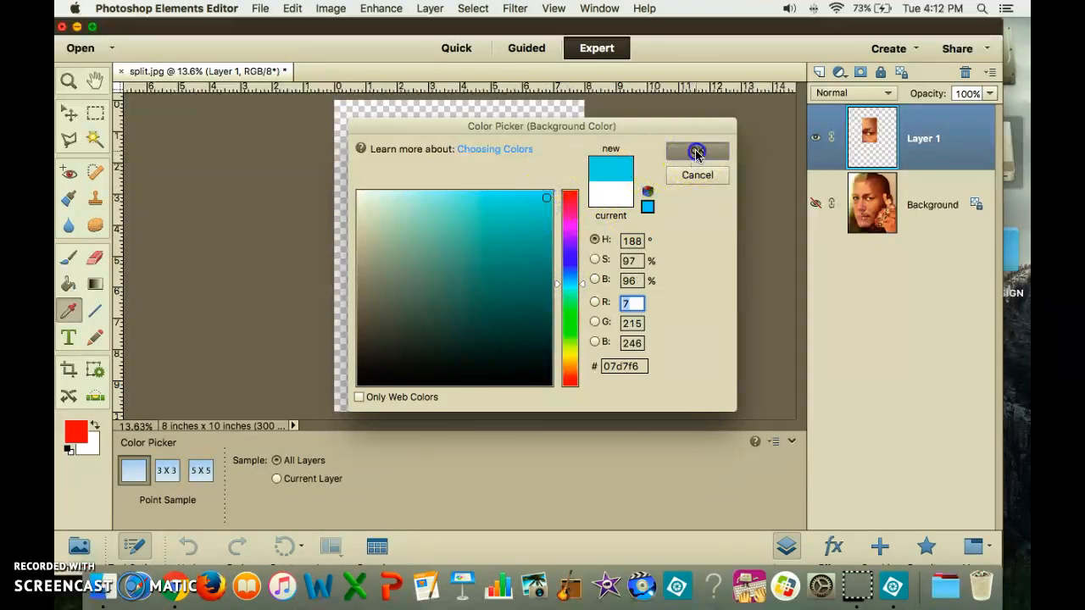
- Compare the Halftone Pattern, Note Paper and Photocopy Sketch filters on the eye layer in the Filter Gallery and choose Note Paper
left_click(513, 9)
left_click(521, 41)
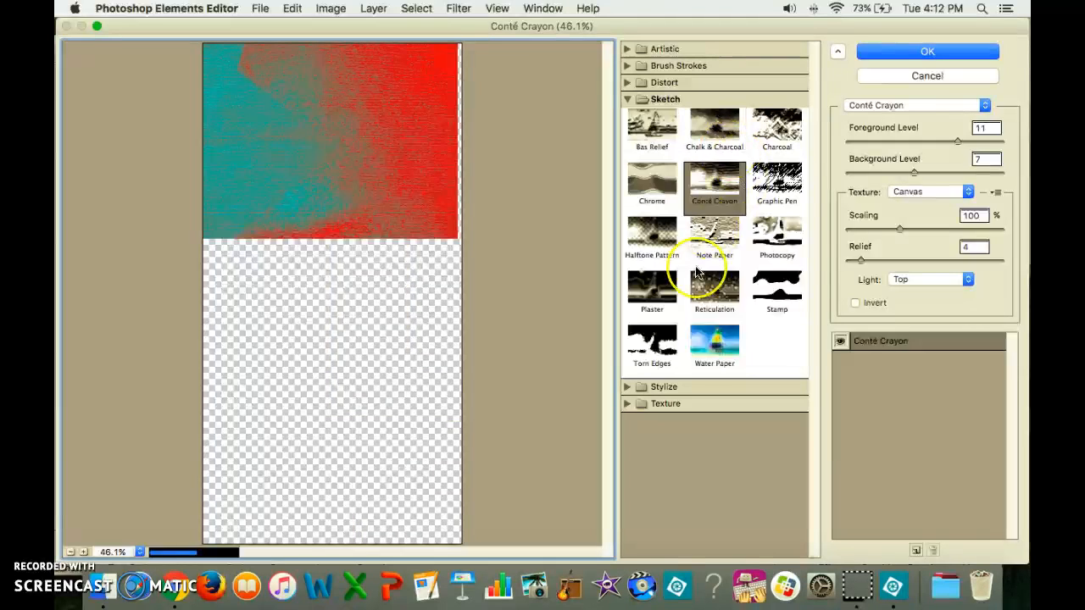
left_click(652, 238)
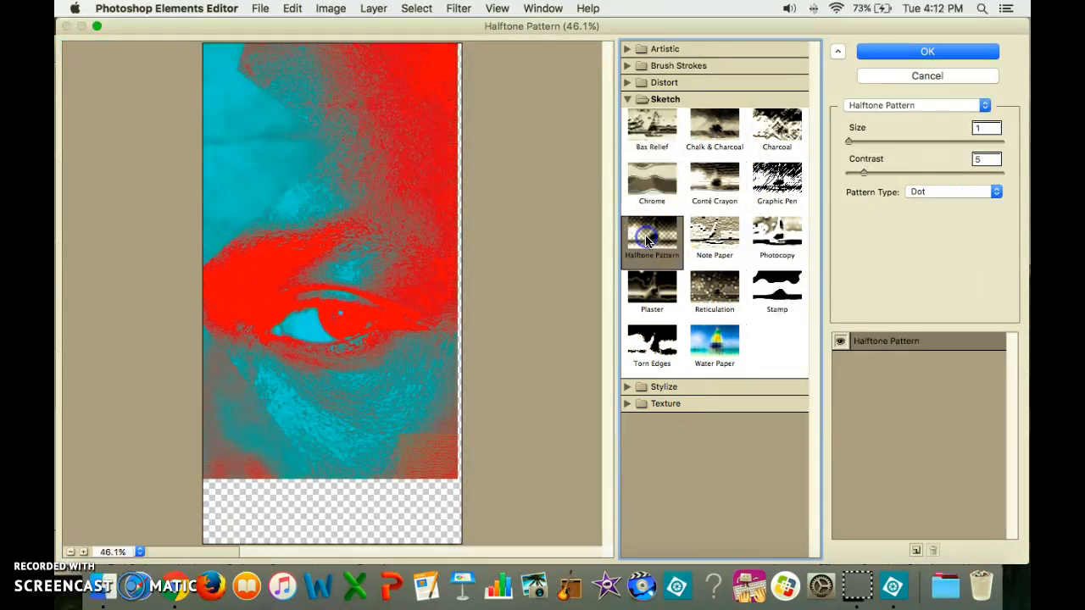
left_click(714, 233)
left_click(775, 234)
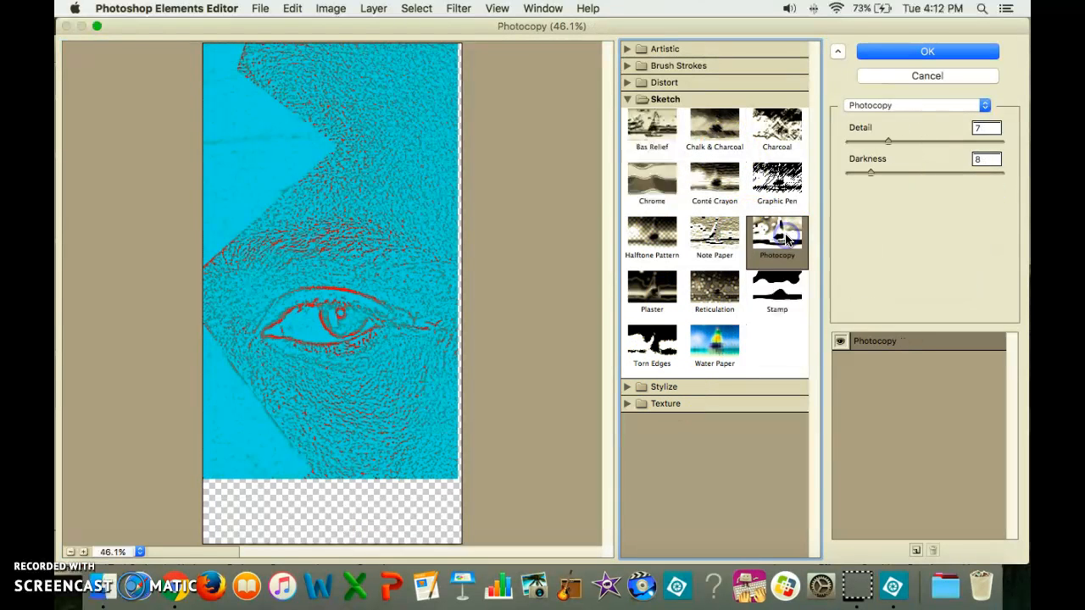
left_click(708, 237)
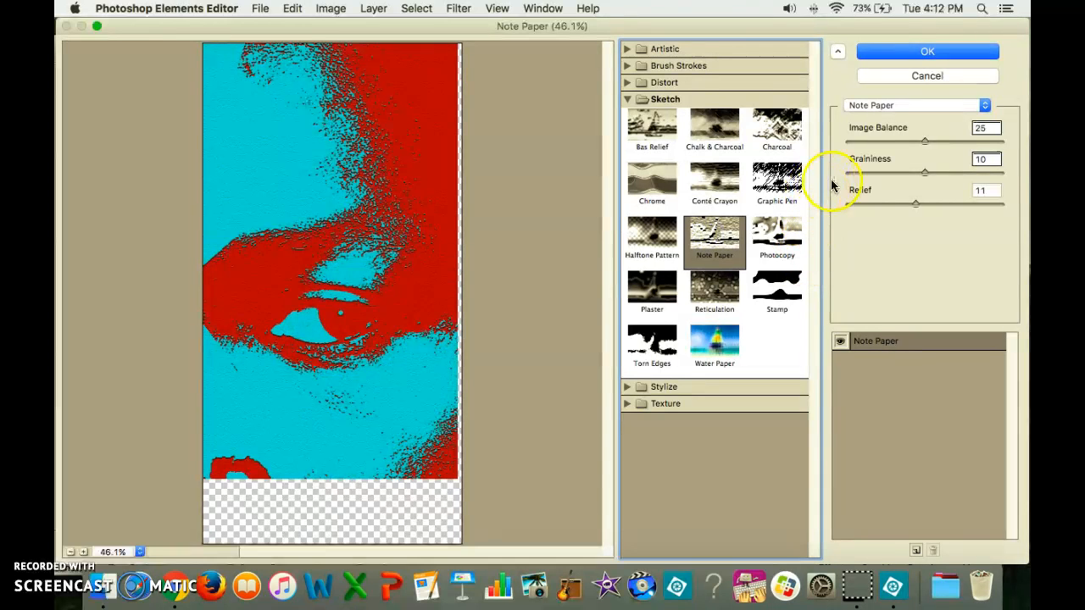
- Raise the Note Paper filter's Relief strongly, fine-tune its Image Balance, and apply the filter to the eye layer
mouse_move(928, 146)
left_mouse_down()
mouse_move(945, 142)
mouse_move(903, 145)
mouse_move(915, 142)
left_mouse_up()
left_click_drag(917, 206, 990, 204)
mouse_move(915, 141)
left_mouse_down()
mouse_move(901, 141)
mouse_move(927, 140)
left_mouse_up()
left_click(930, 52)
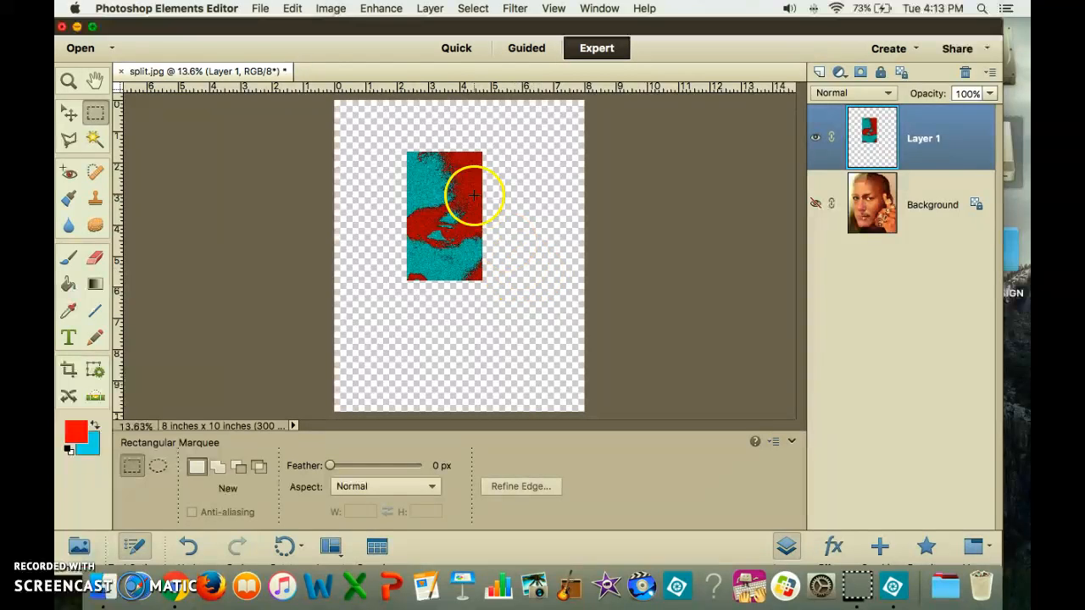
- Rename the red and cyan filtered layer as eye1
right_click(925, 140)
left_click(896, 146)
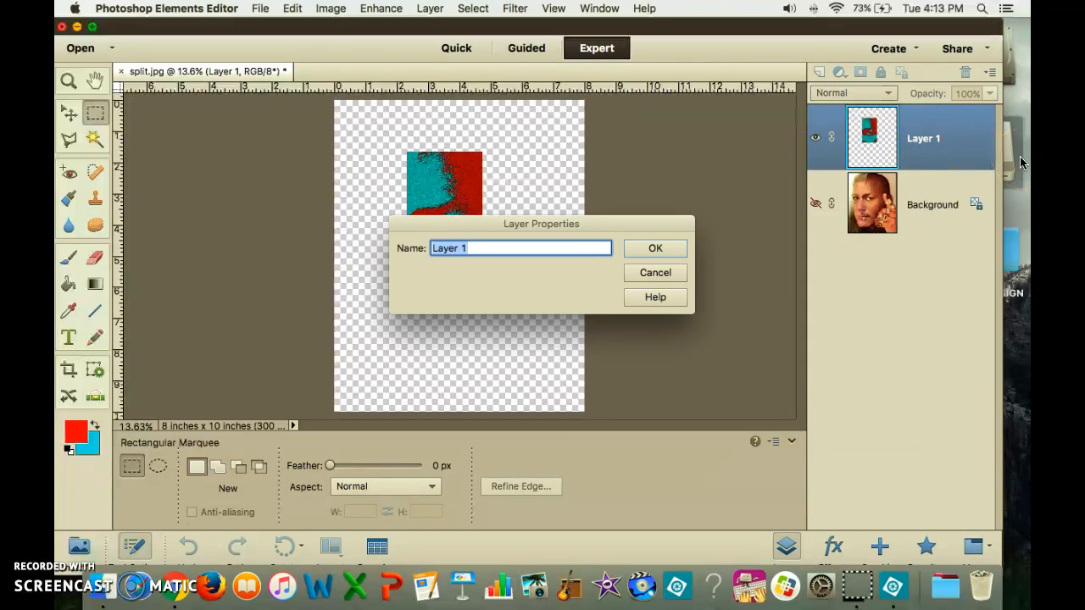
type("eye1")
left_click(646, 245)
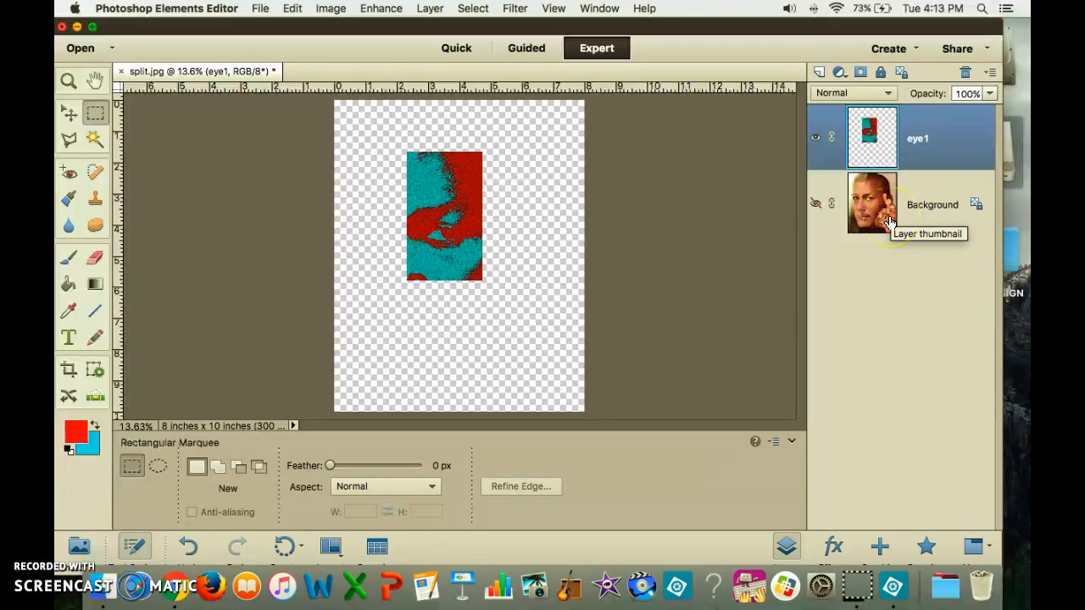
- Show the Background layer, select a rectangle about 3.5 by 2.2 inches from its left edge across the eyes, and copy it to a new layer
left_click(912, 218)
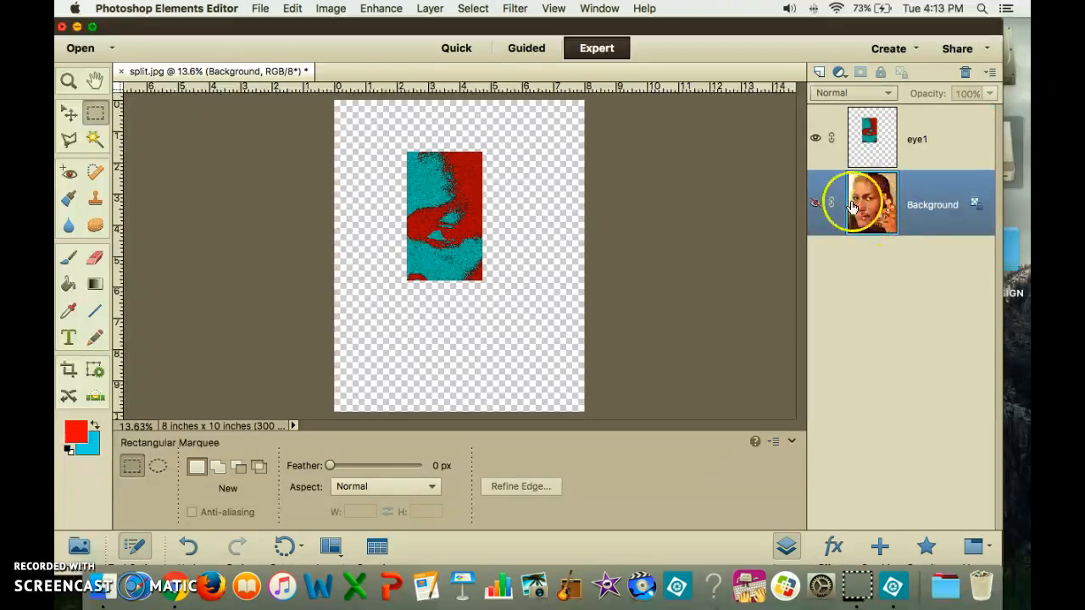
left_click(816, 204)
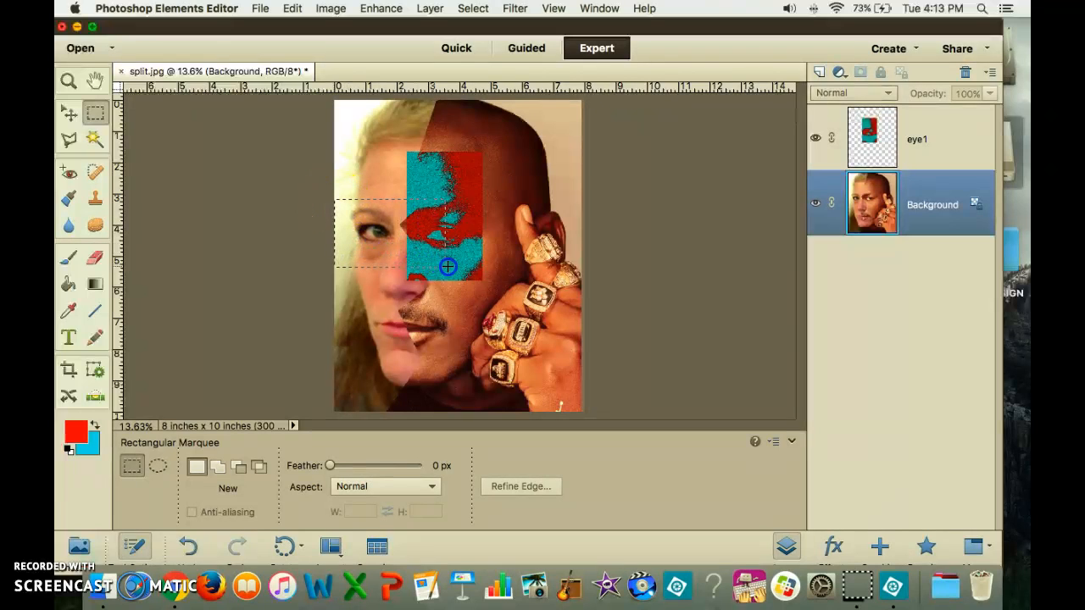
left_click_drag(449, 270, 442, 269)
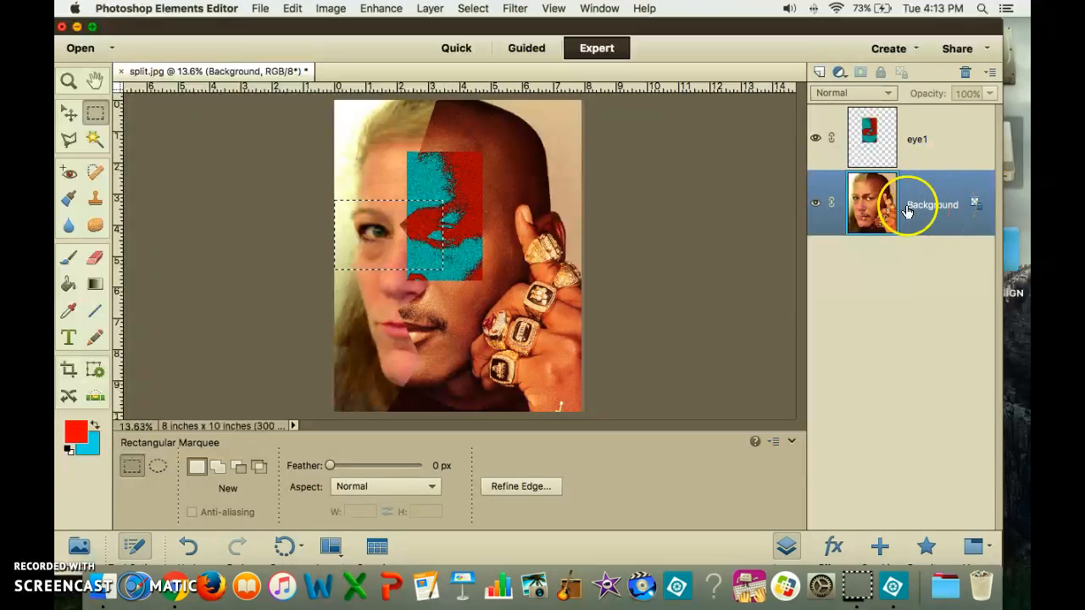
right_click(395, 227)
left_click(437, 304)
- Hide the Background, eye1 and new eye layers one by one to inspect them, and show all three again
left_click(815, 270)
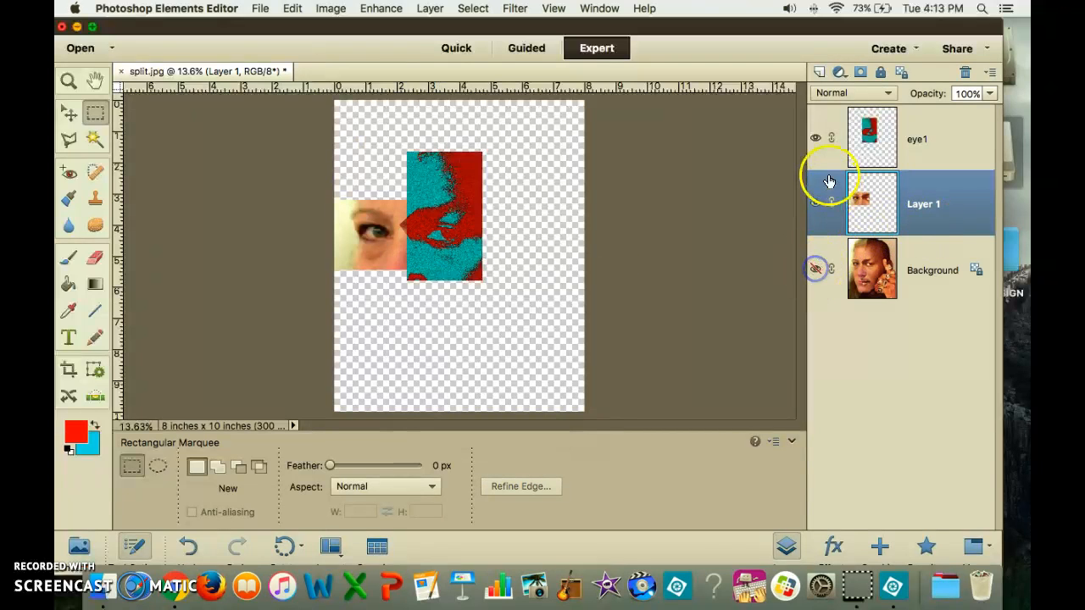
left_click(815, 137)
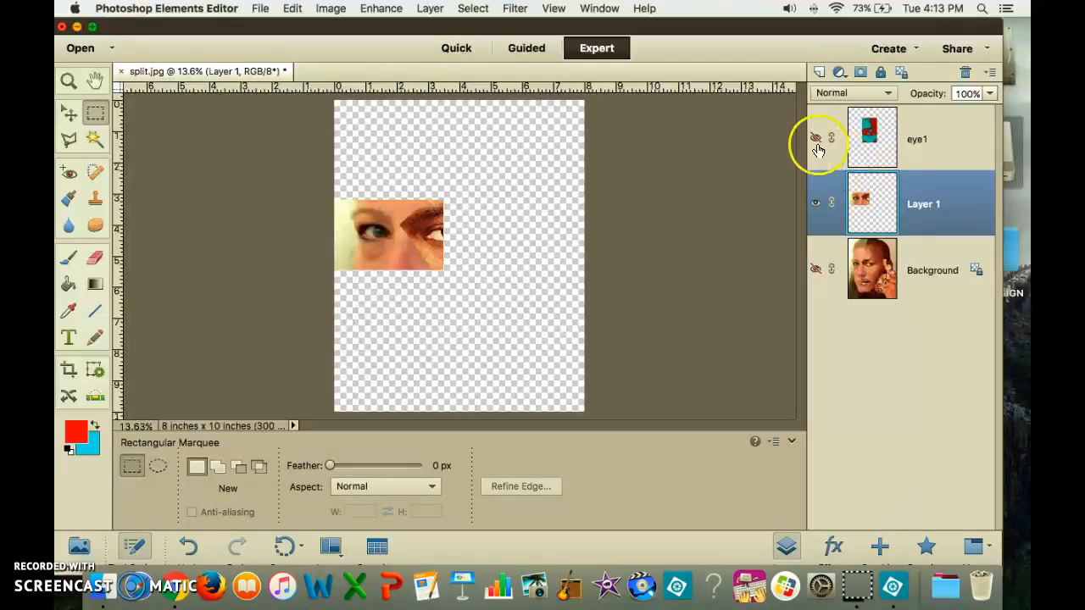
left_click(815, 203)
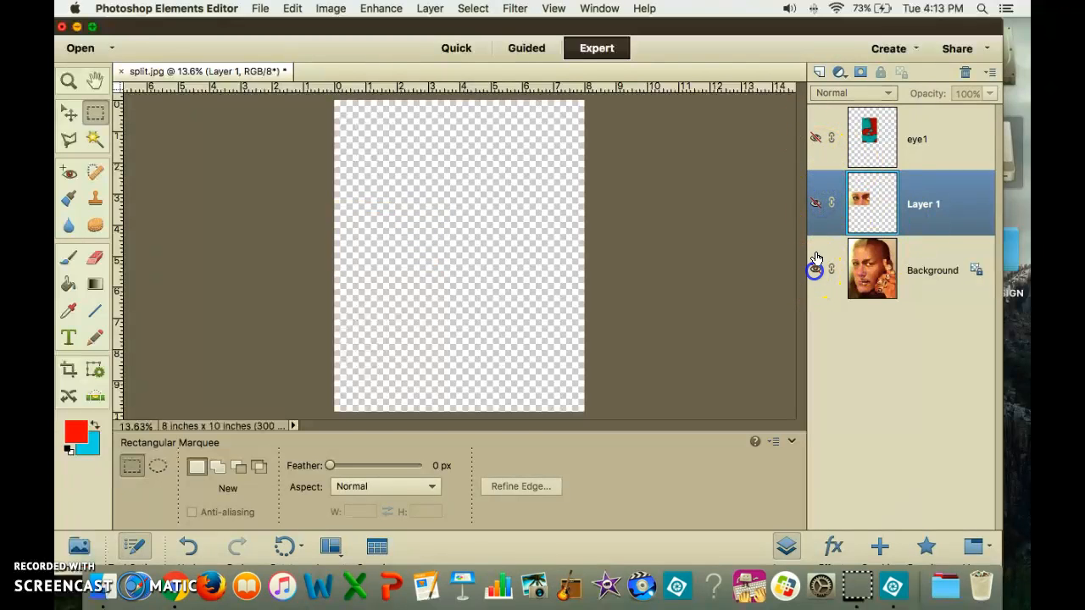
left_click(815, 270)
left_click(815, 202)
left_click(815, 139)
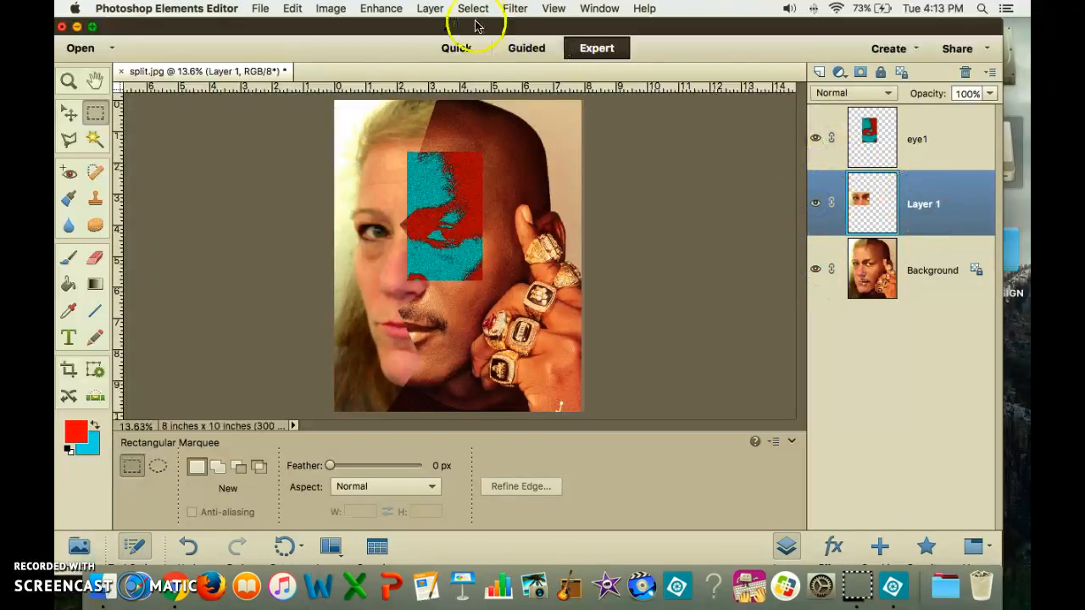
- Open the Filter Gallery on the new eye layer and preview Sketch and Brush Strokes filters, including Torn Edges, Angled Strokes, Spatter, Bas Relief and Ink Outlines
left_click(507, 10)
mouse_move(547, 129)
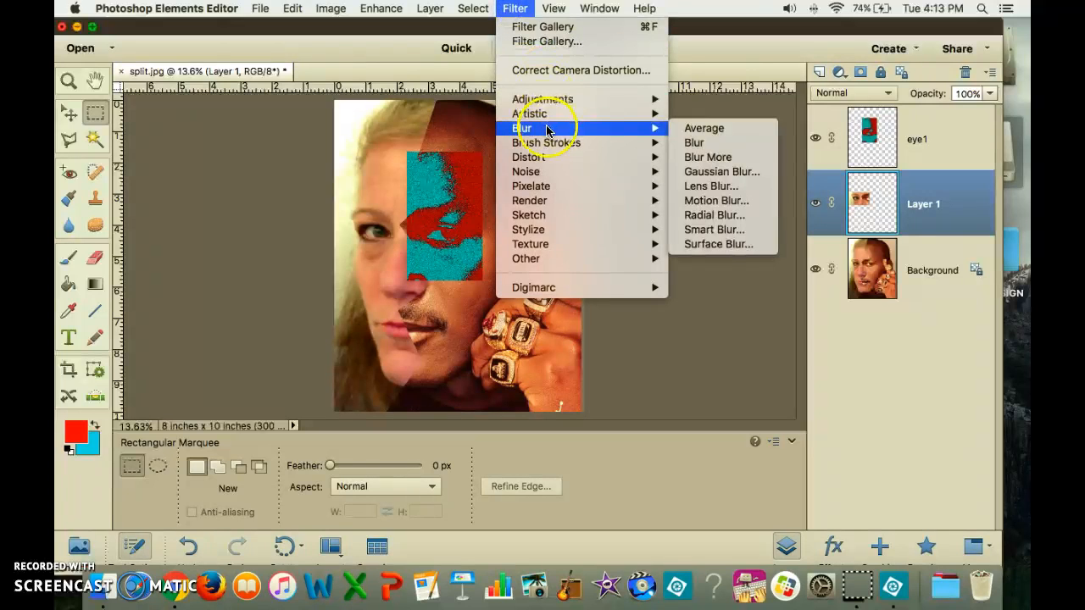
left_click(546, 40)
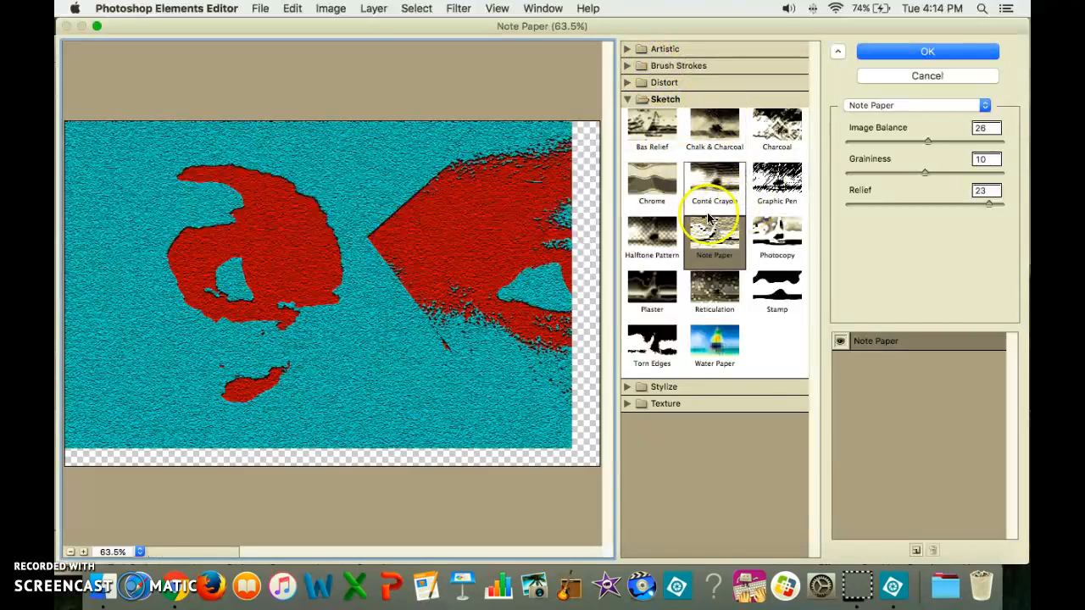
left_click(654, 341)
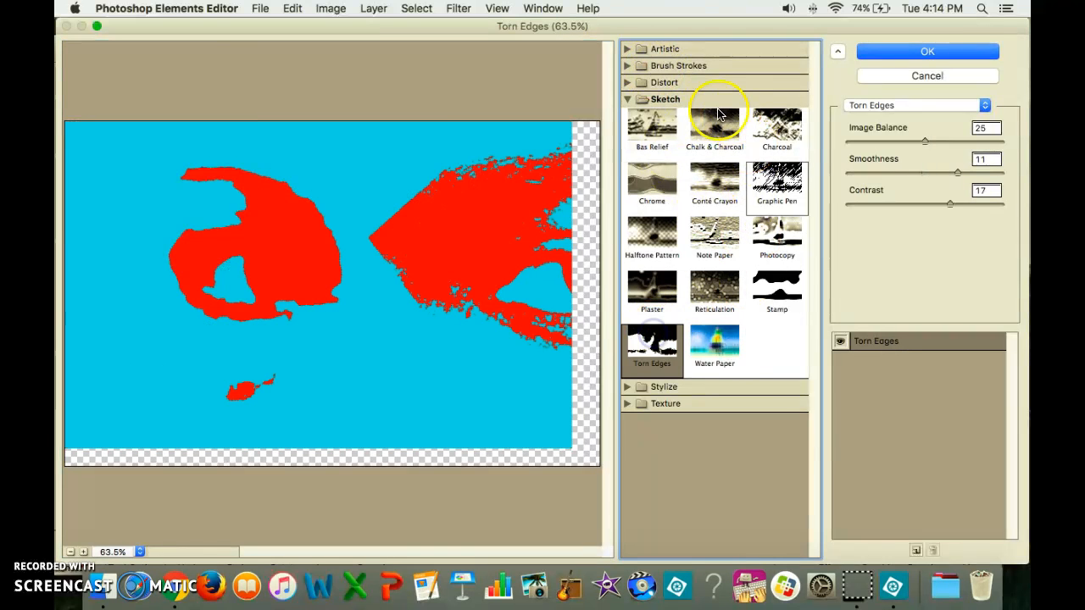
left_click(716, 65)
left_click(714, 93)
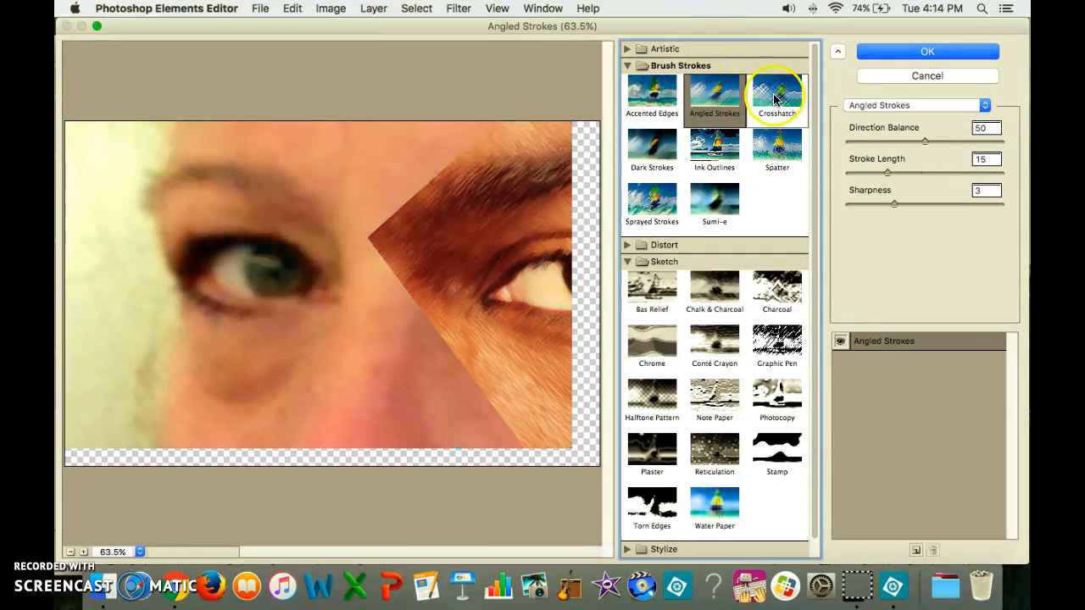
left_click(763, 95)
left_click(788, 161)
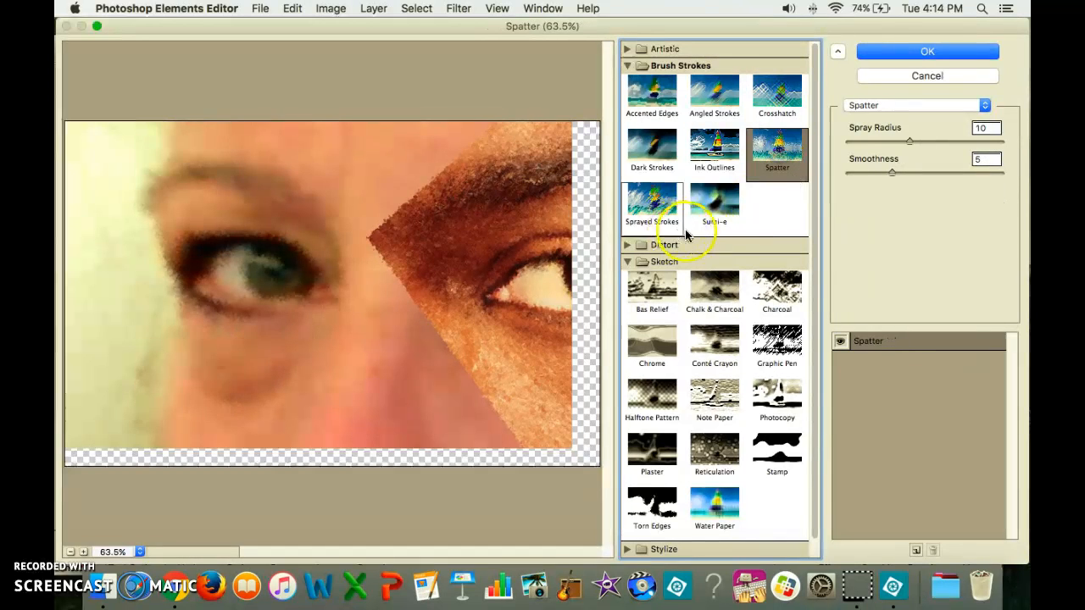
left_click(710, 211)
left_click(663, 218)
left_click(652, 291)
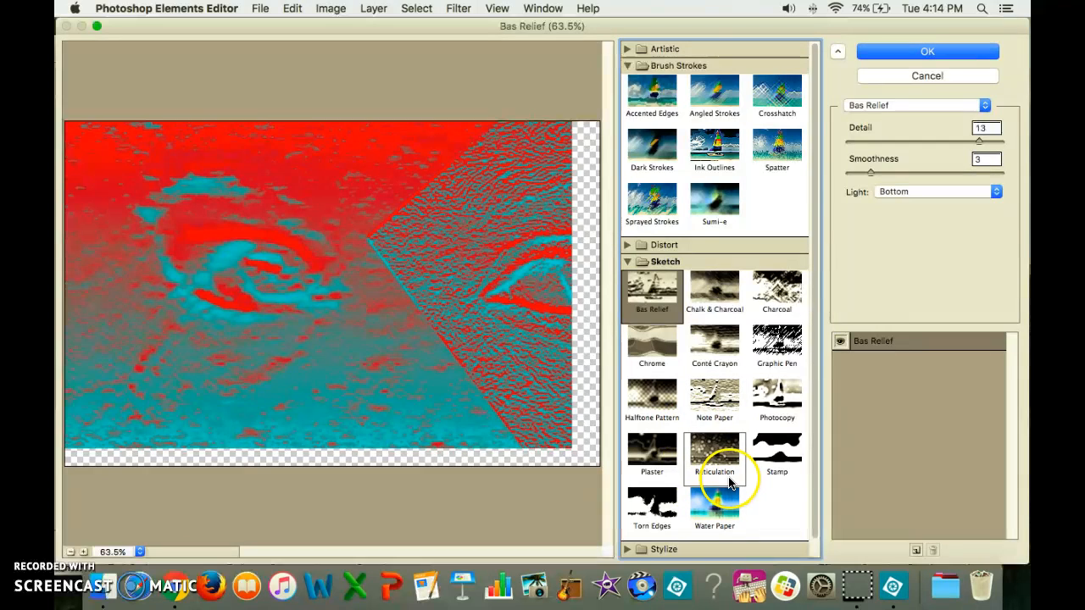
left_click(731, 148)
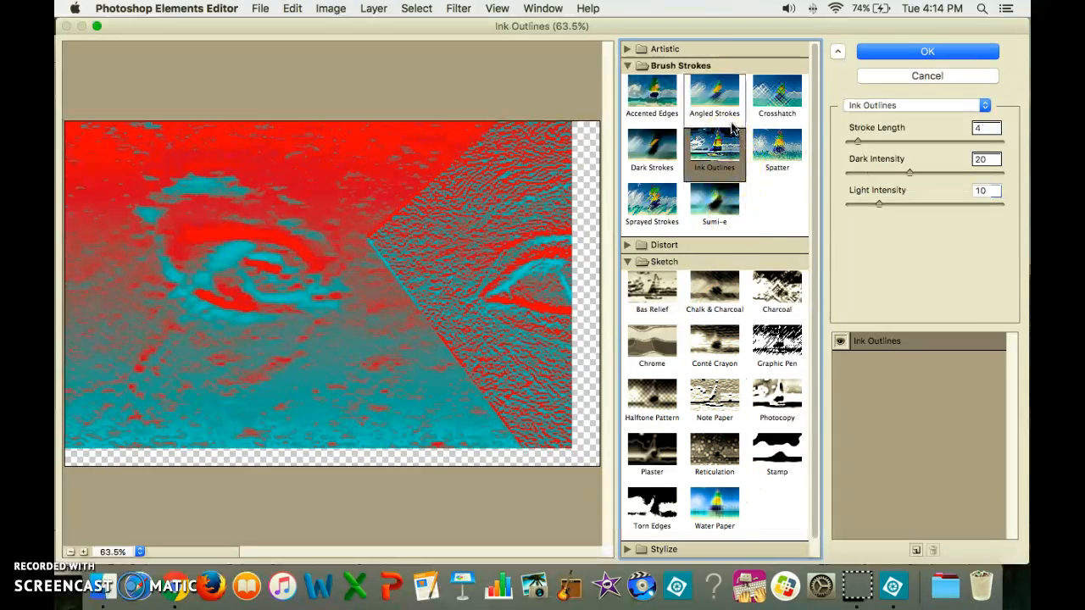
- Apply the Artistic Plastic Wrap filter to the new eye layer with Highlight Strength 20, Detail 15 and Smoothness 6
left_click(651, 49)
left_click(727, 129)
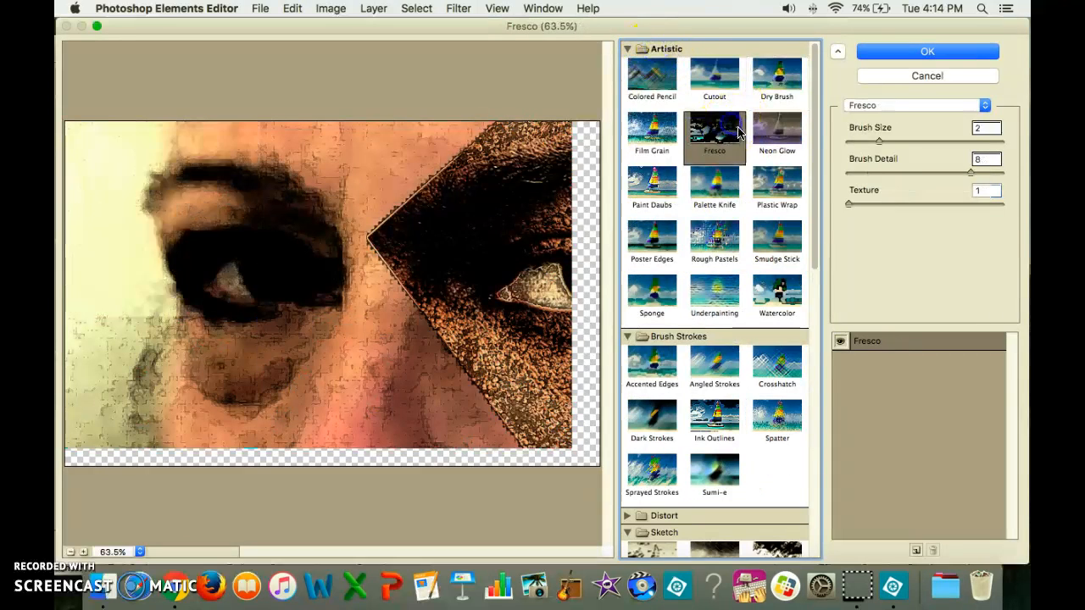
left_click(801, 203)
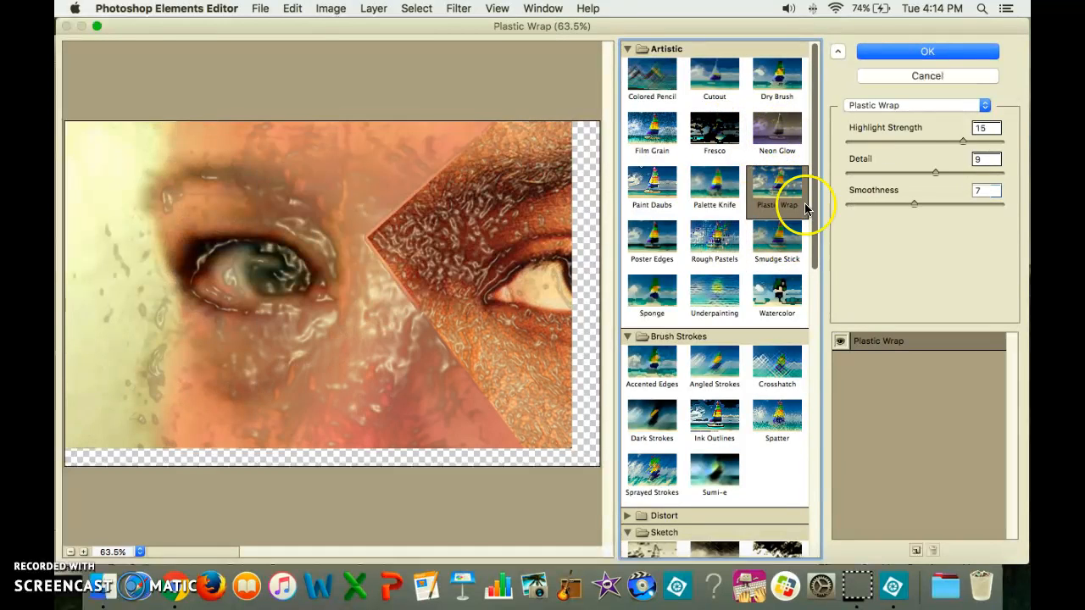
left_click_drag(938, 174, 1003, 174)
left_click_drag(962, 141, 1012, 150)
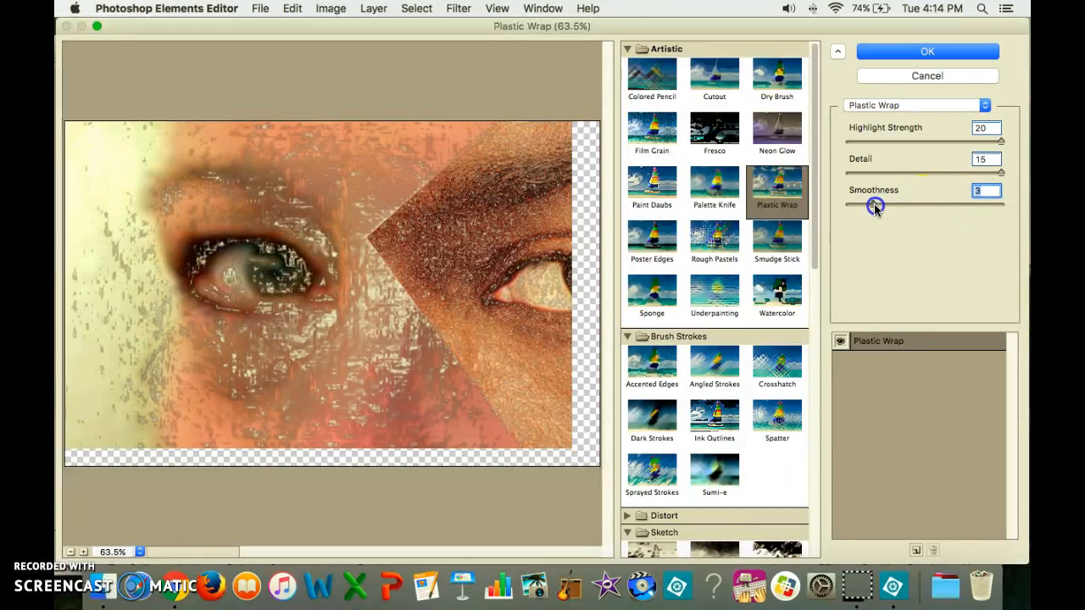
left_click_drag(920, 204, 908, 208)
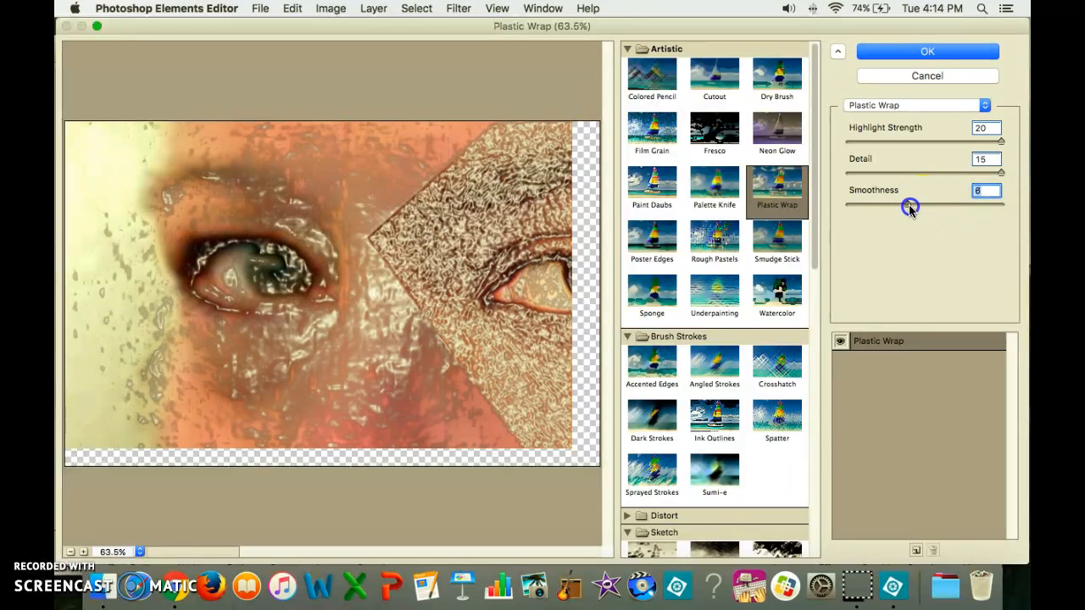
left_click(937, 54)
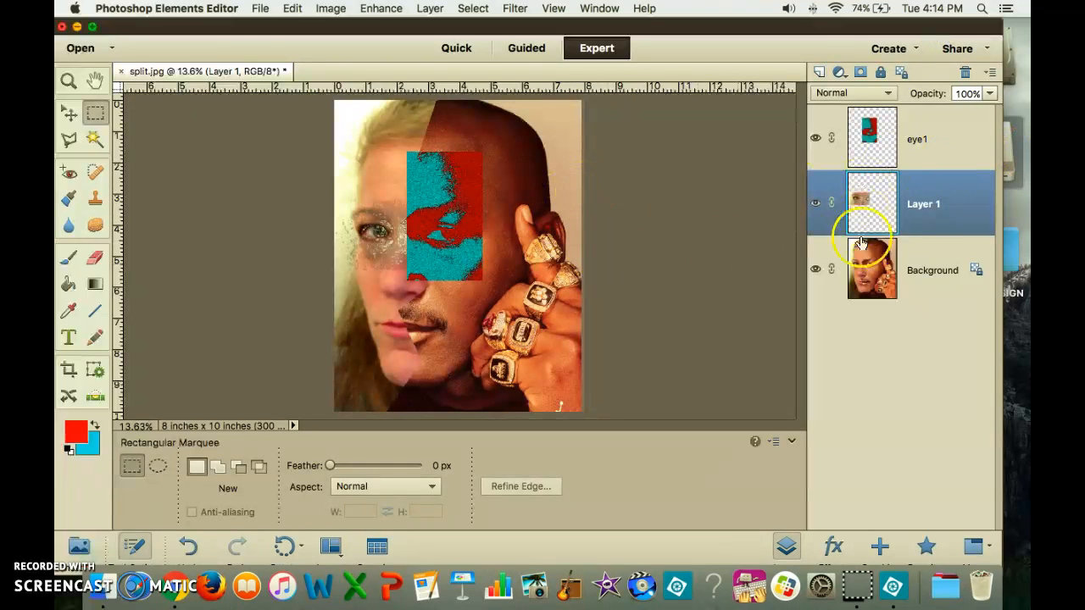
- Rename the Plastic Wrap layer as eye 2
right_click(918, 202)
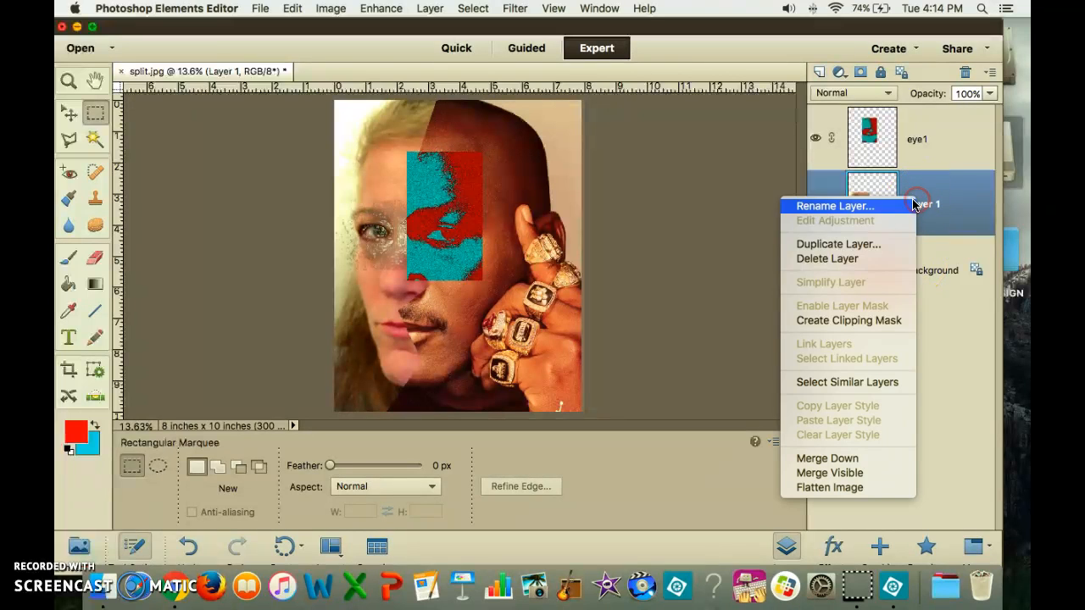
left_click(860, 207)
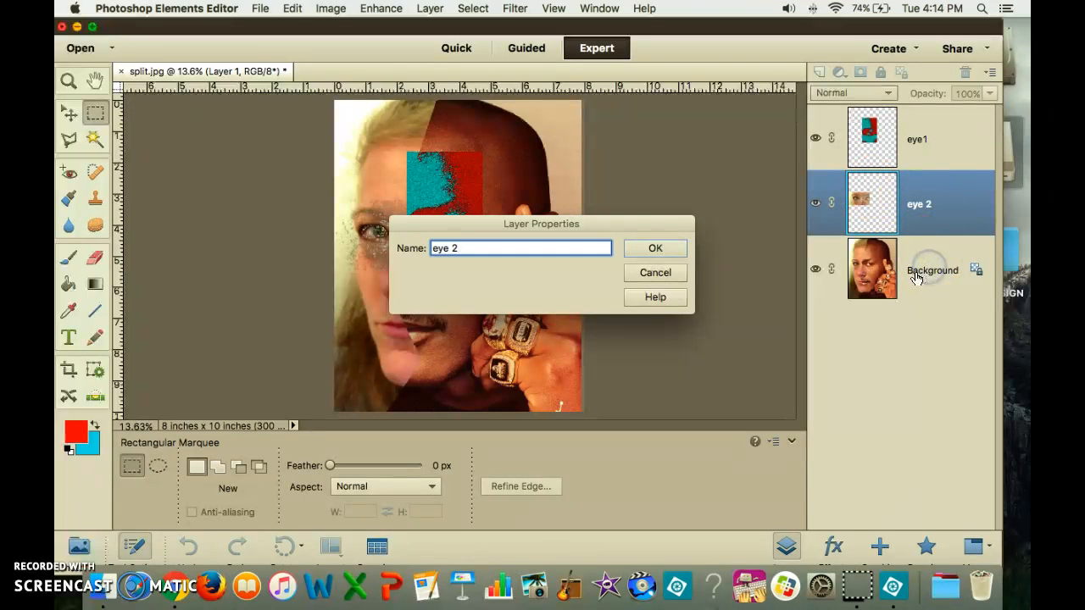
left_click(654, 249)
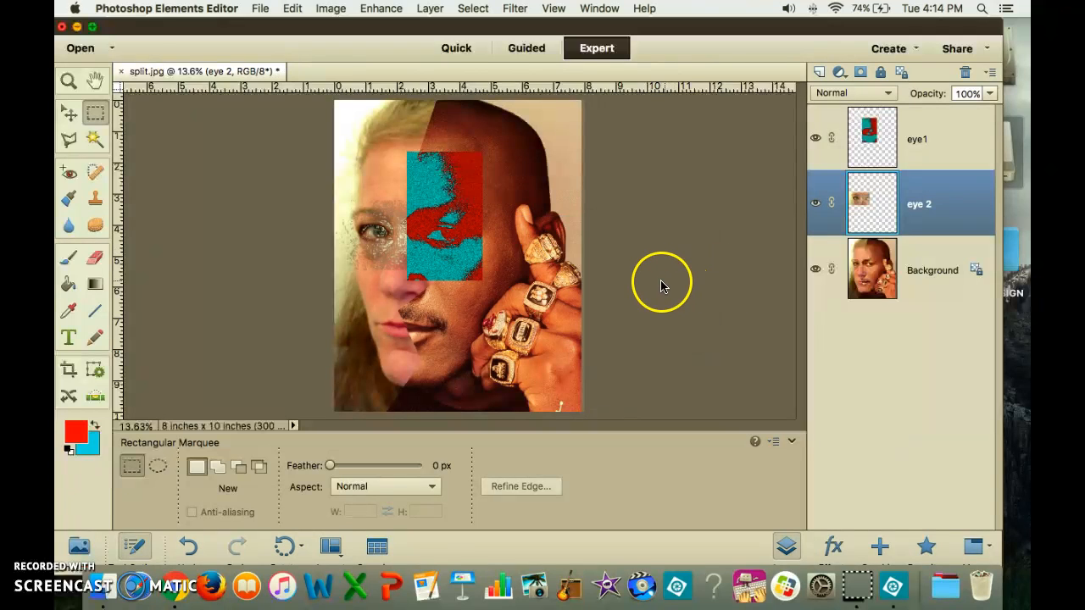